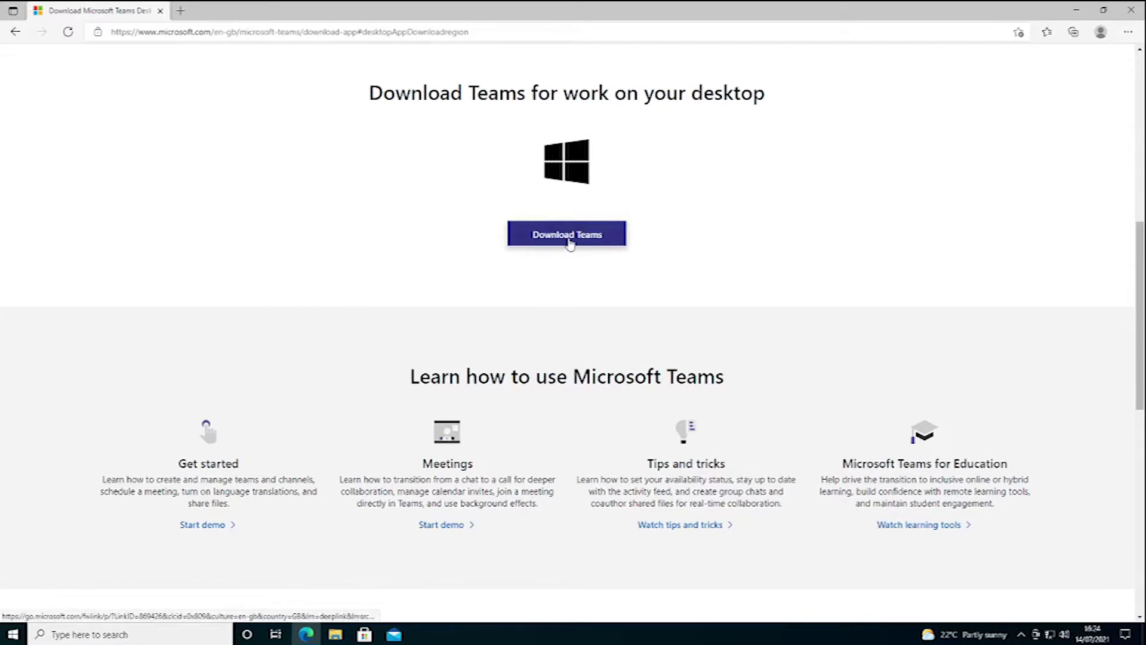
Step: Download the Teams installer Teams_windows_x64.exe in Edge and show it in its Downloads folder
left_click(570, 242)
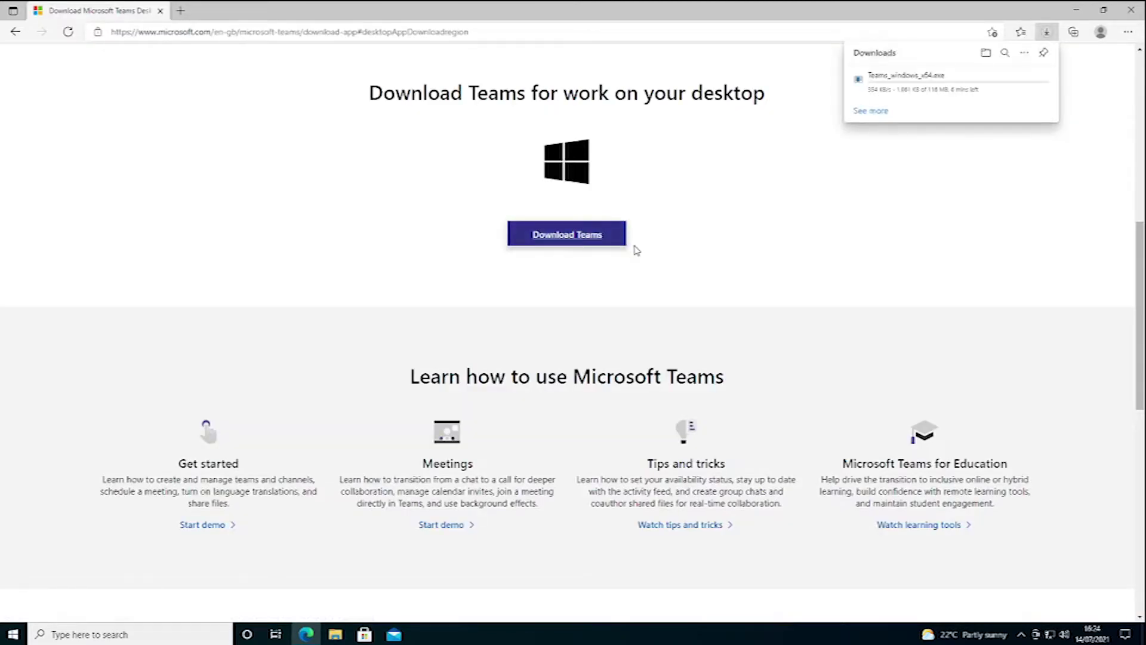
mouse_move(900, 88)
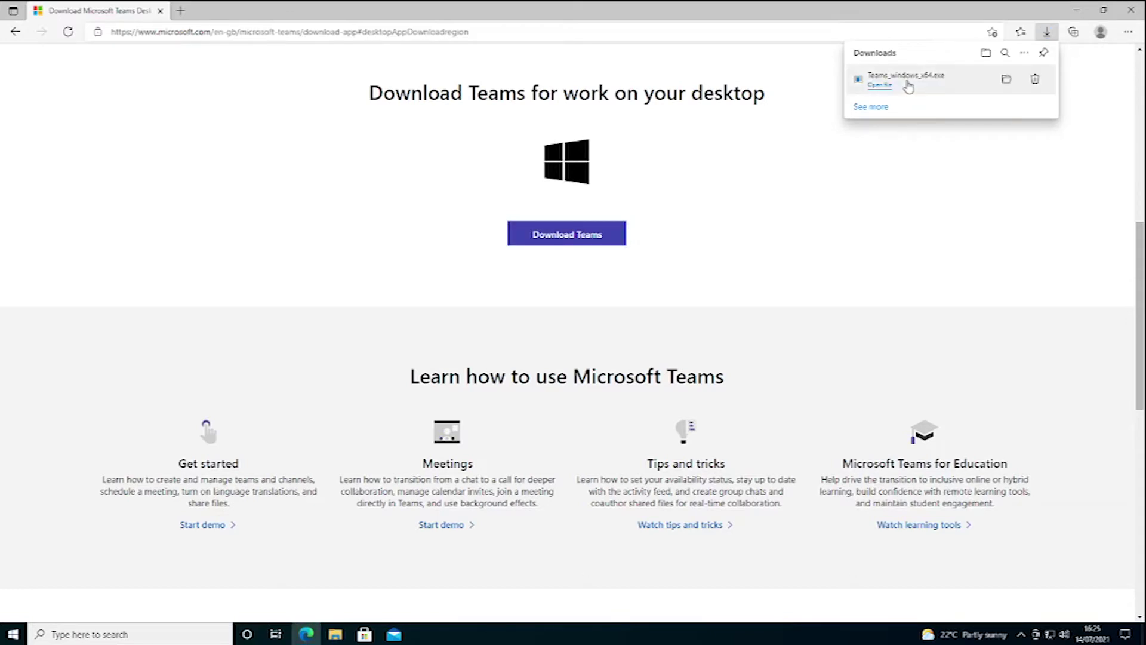
left_click(1006, 85)
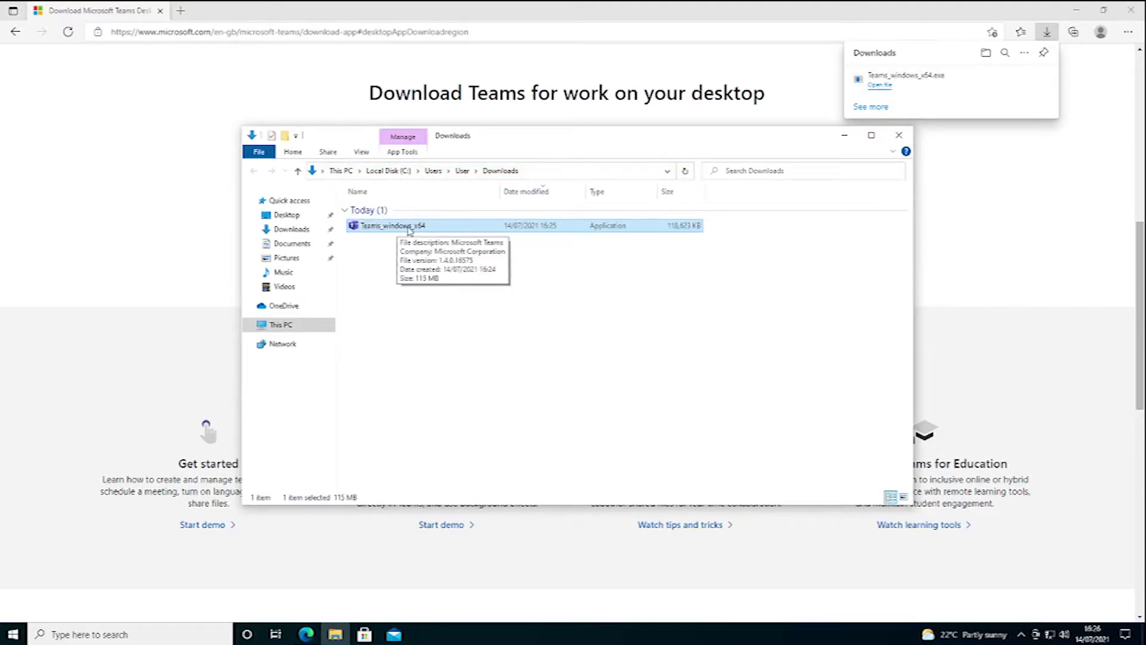
Step: Run Teams_windows_x64 from the Downloads folder to install Microsoft Teams
double_click(410, 231)
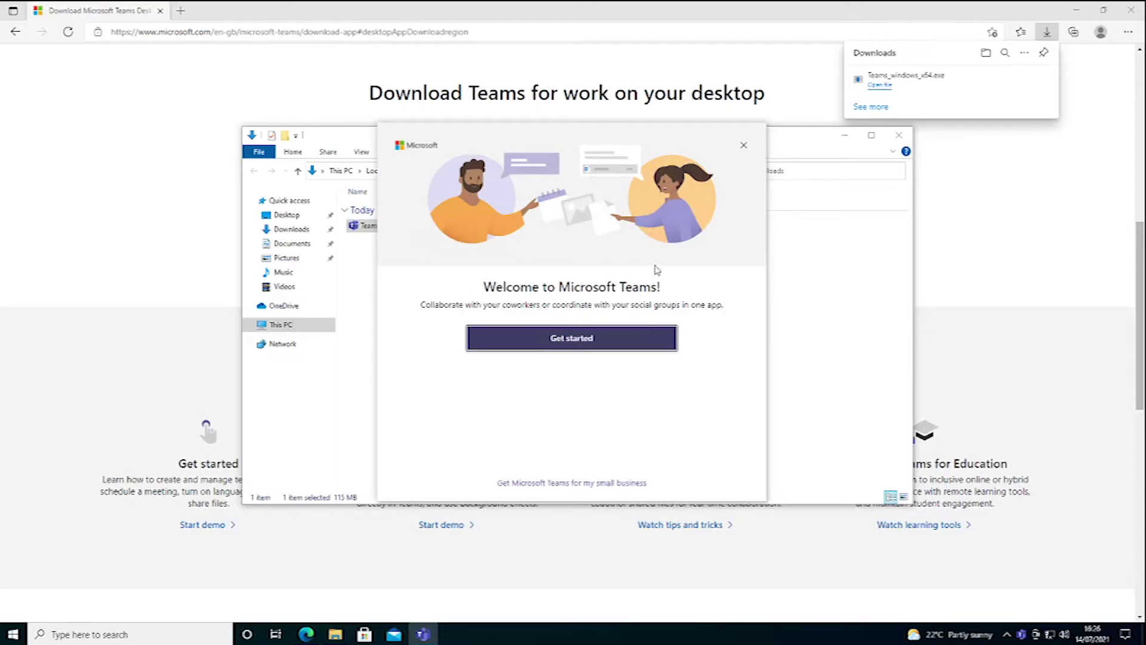
Step: Sign in to Teams with the work account e-mail and password, letting the organisation manage this device
left_click(585, 343)
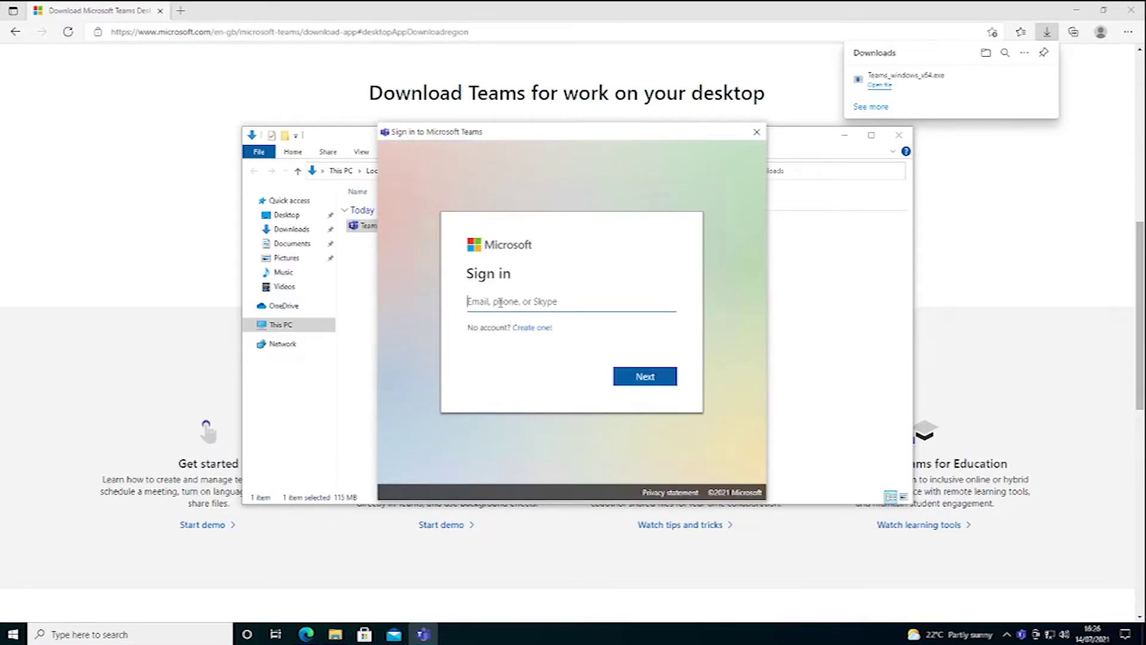
key("ctrl+v")
left_click(638, 377)
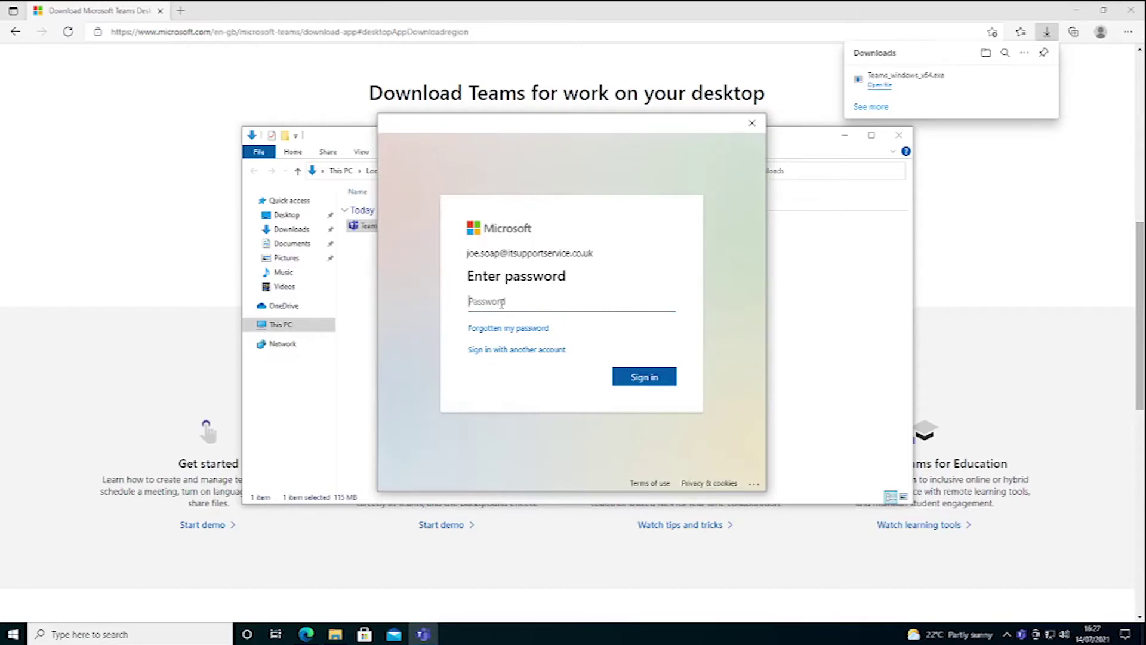
key("ctrl+v")
left_click(654, 377)
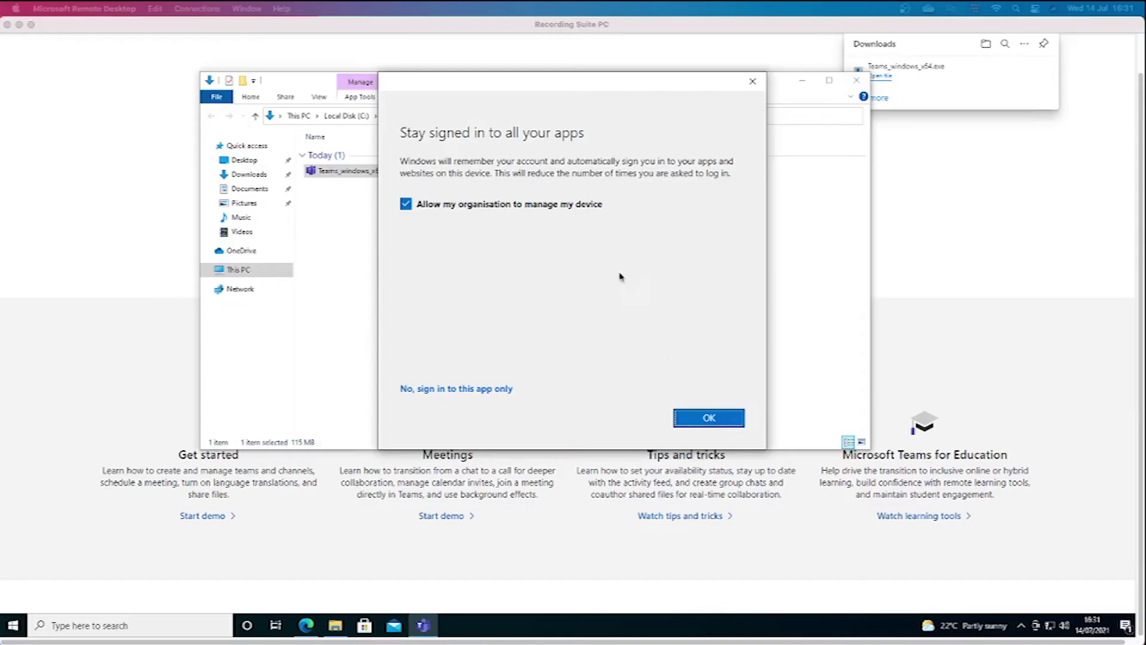
left_click(709, 419)
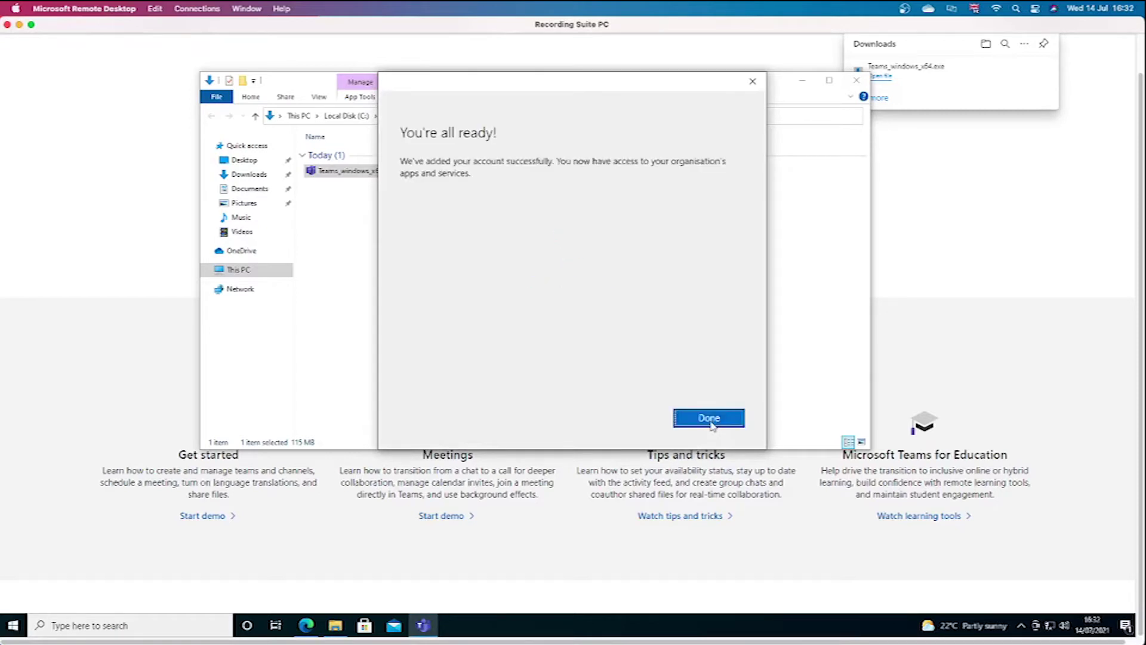
left_click(709, 418)
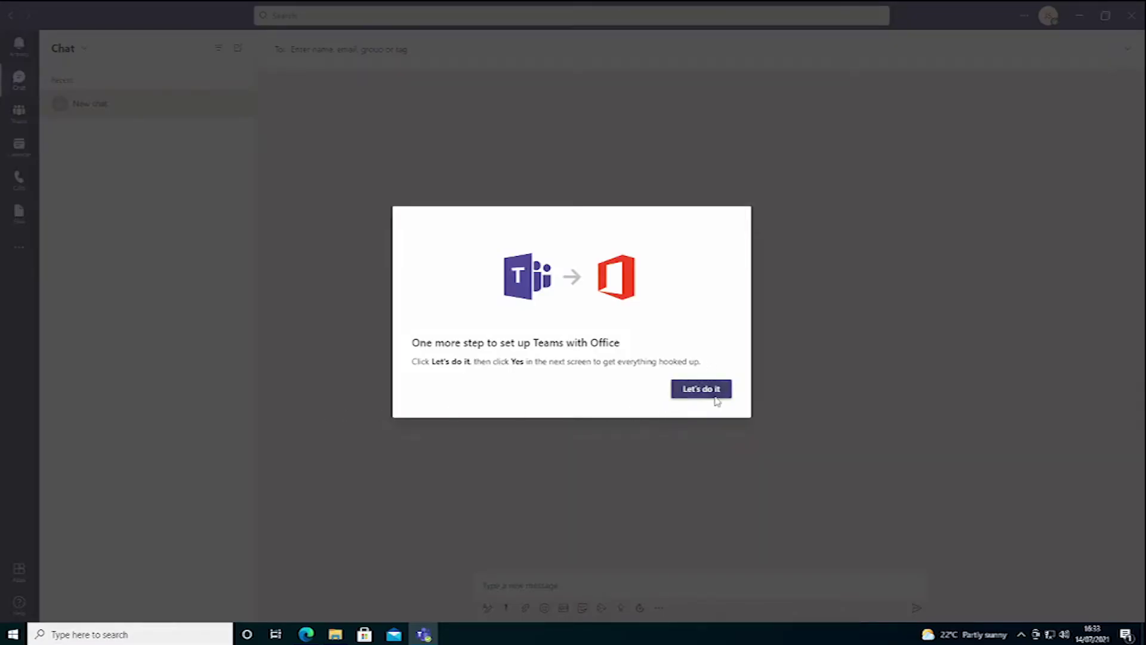
Step: Accept setting up Teams with Office and approve the User Account Control prompt
left_click(699, 391)
left_click(700, 392)
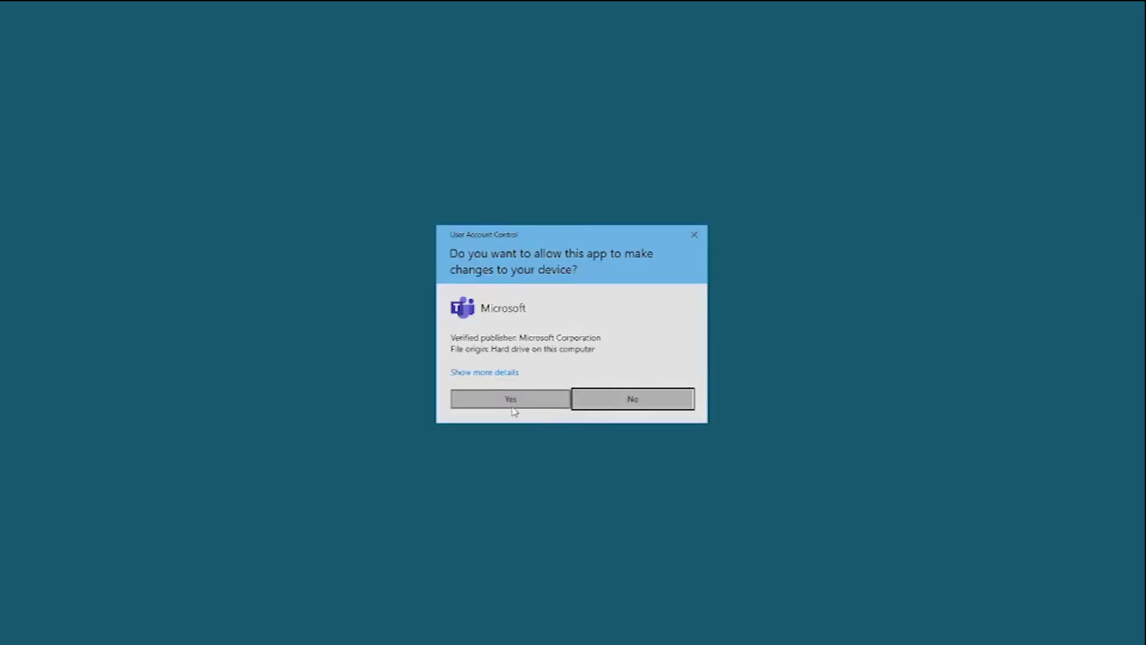
left_click(513, 400)
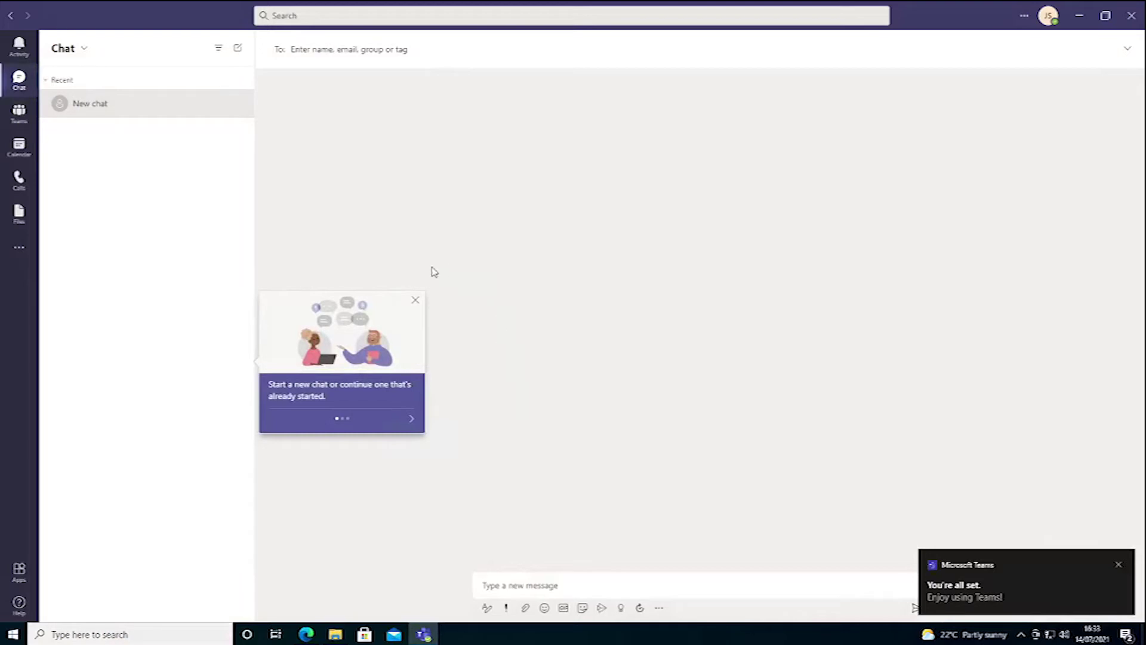
Step: Close the chat tips card and the Get the Teams mobile app offer
left_click(416, 302)
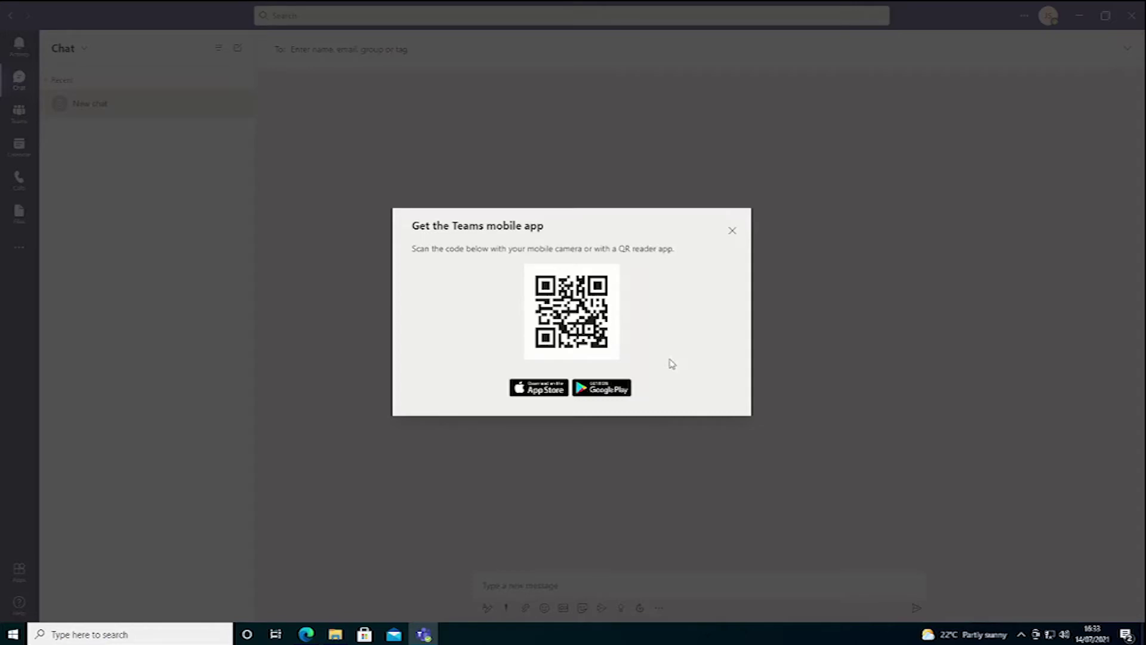
left_click(732, 232)
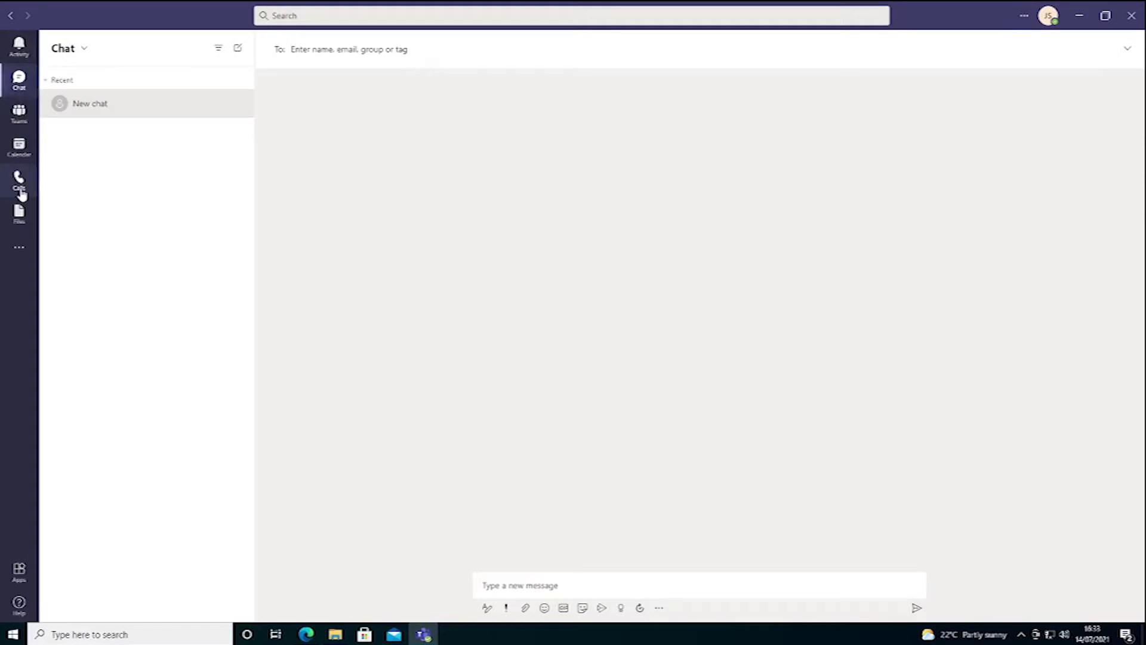
Step: Join the IT Support Service team from the Teams list and open its General channel
left_click(19, 115)
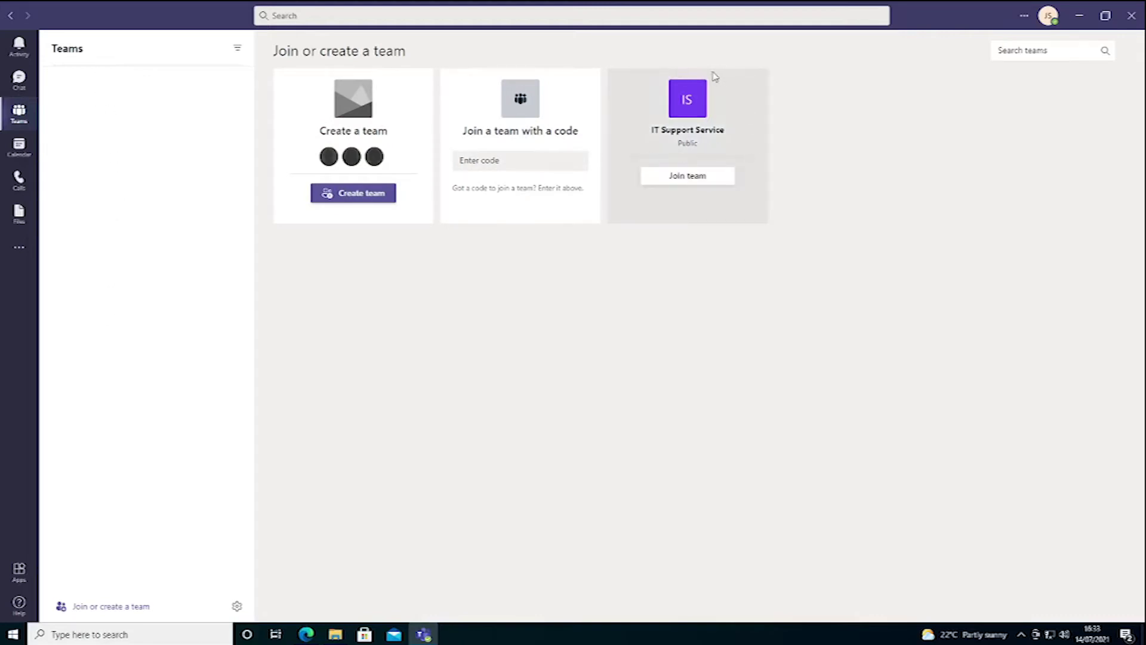
left_click(689, 176)
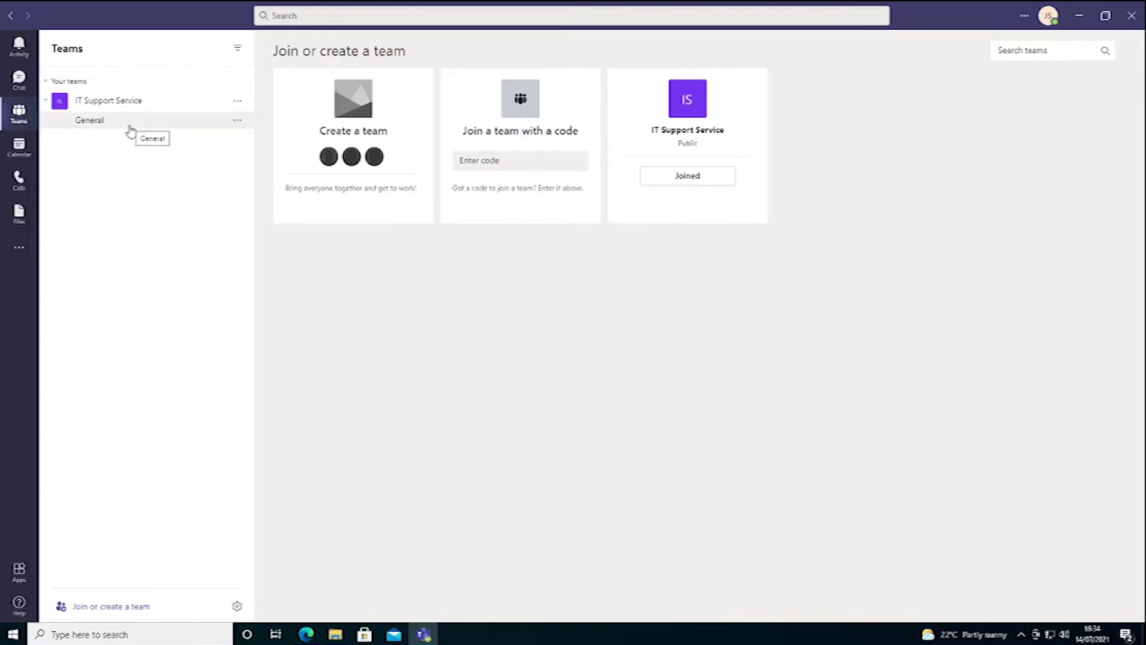
left_click(98, 125)
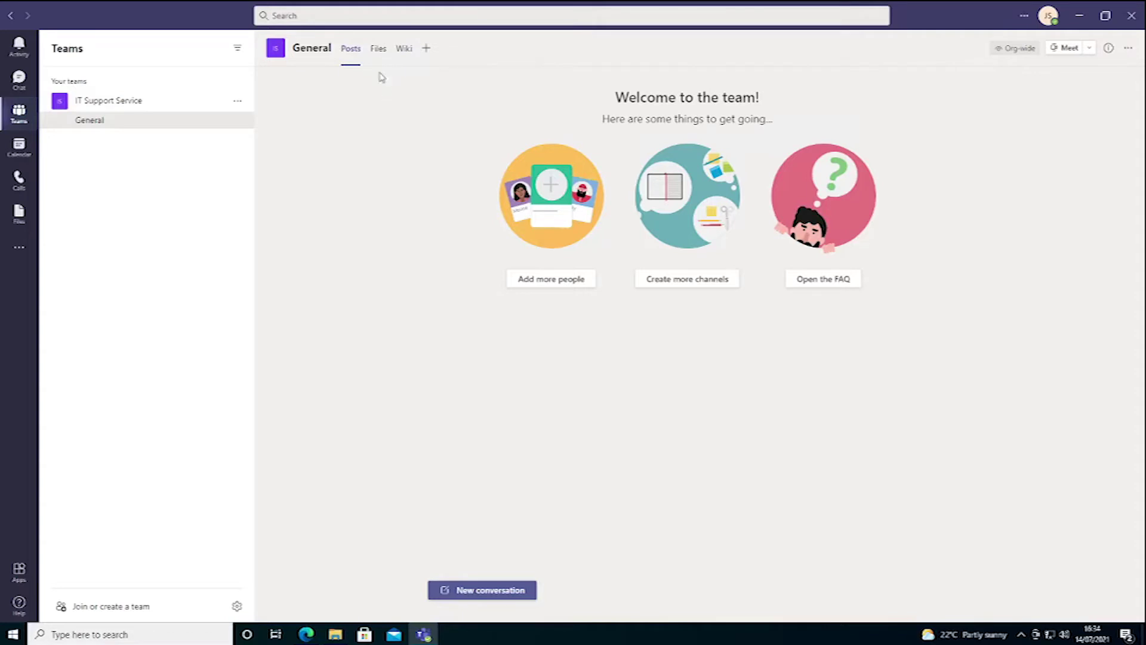
Step: Open the General channel's empty Files tab, briefly checking File Explorer and the tray icons
left_click(378, 51)
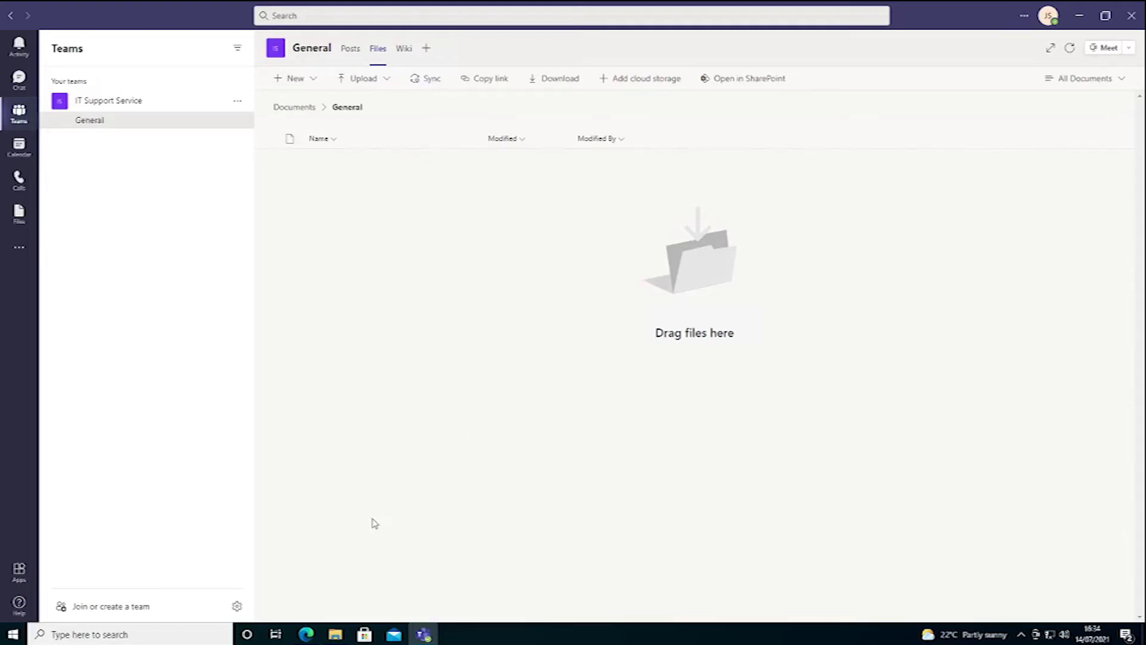
left_click(336, 636)
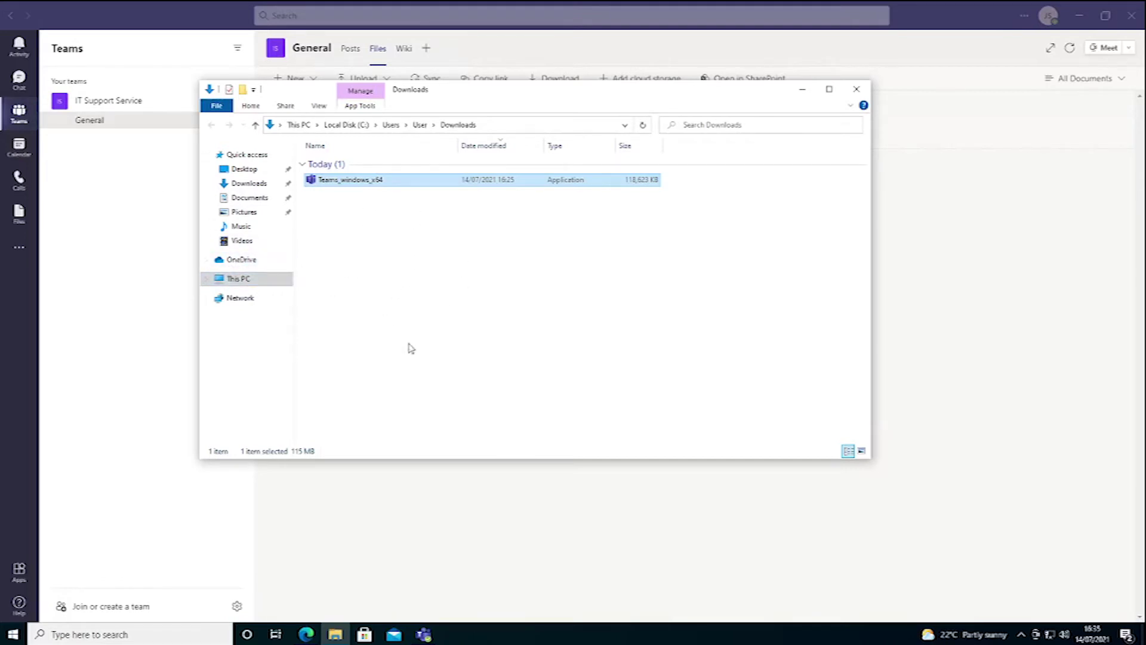
left_click(940, 12)
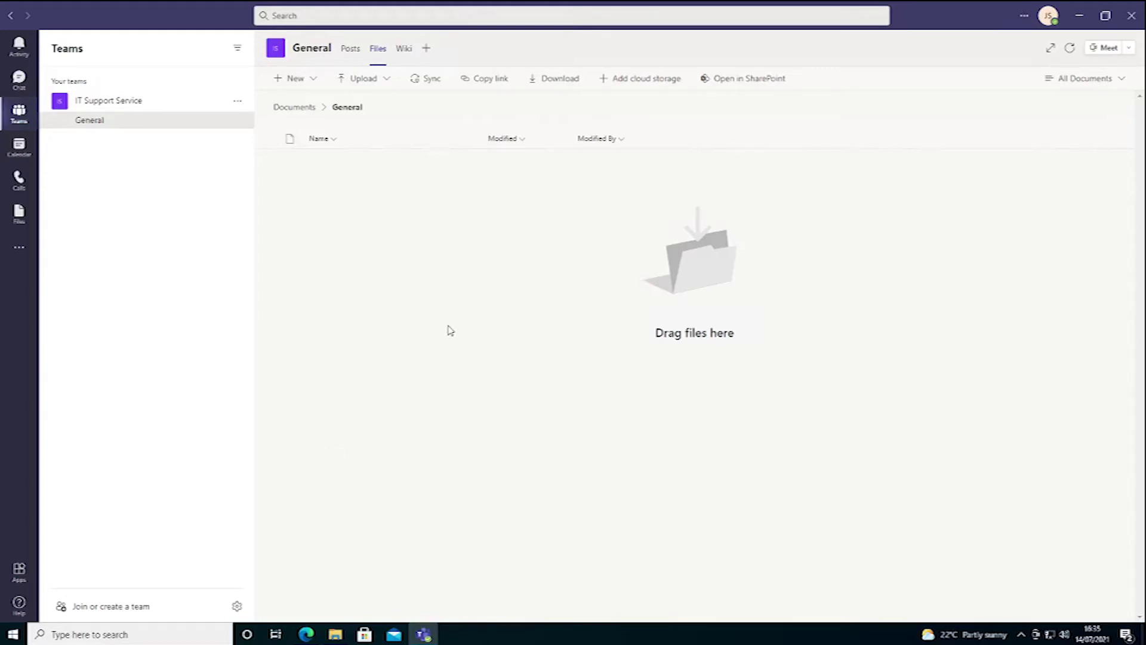
left_click(1021, 637)
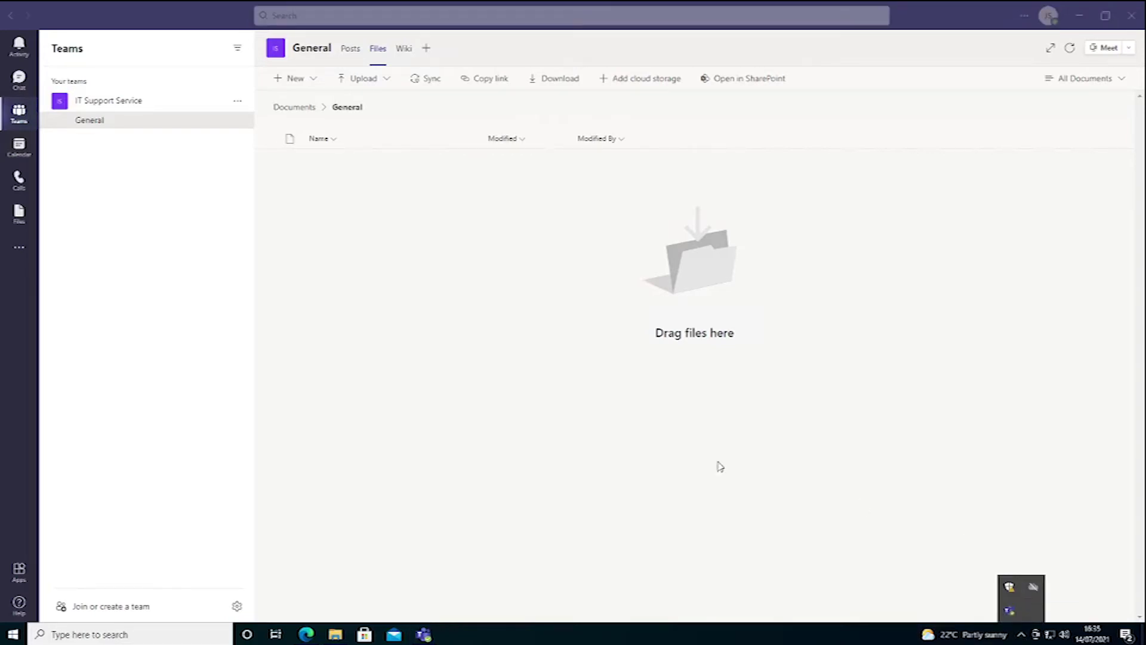
left_click(471, 405)
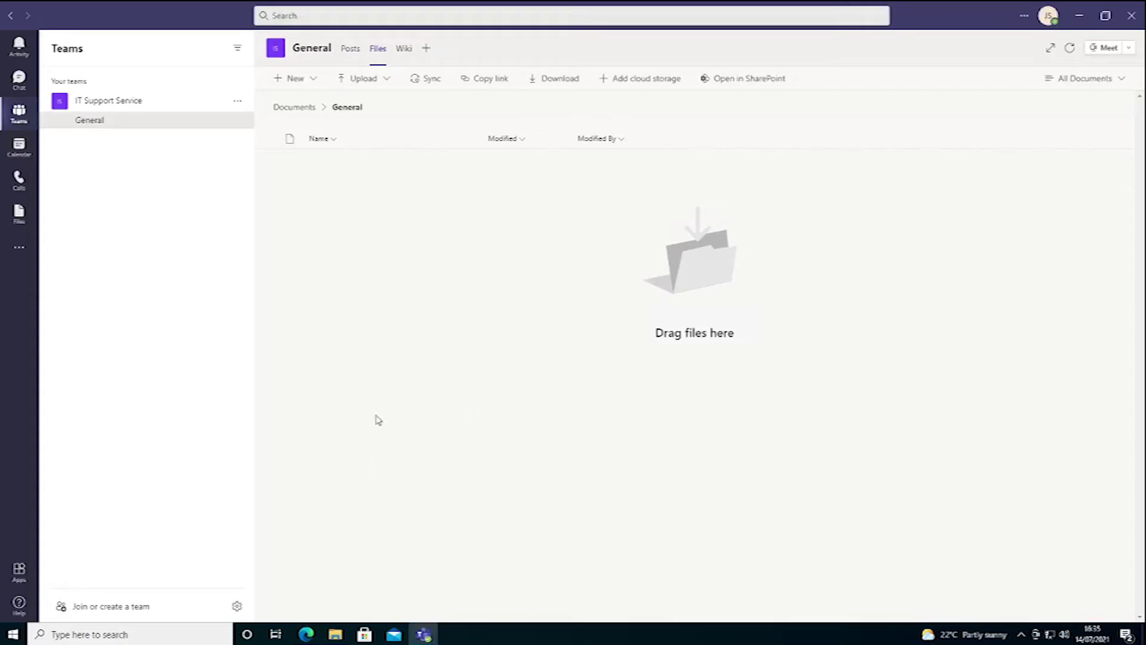
Step: Sync the General channel files via OneDrive with the suggested folder location, skipping the mobile app
left_click(425, 81)
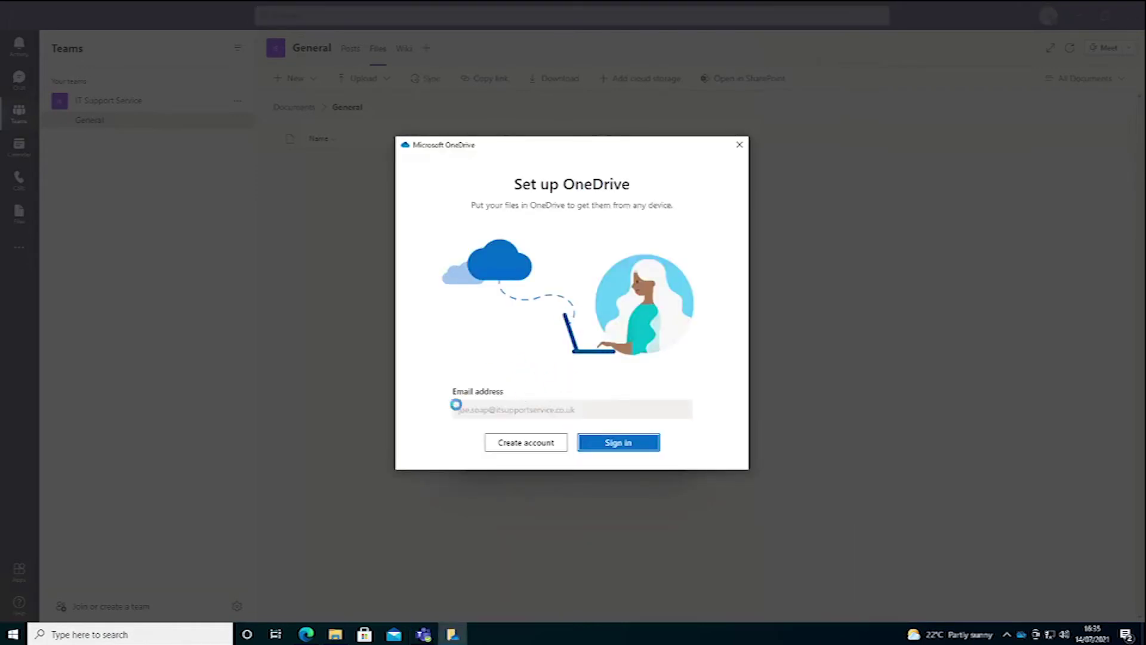
left_click(621, 442)
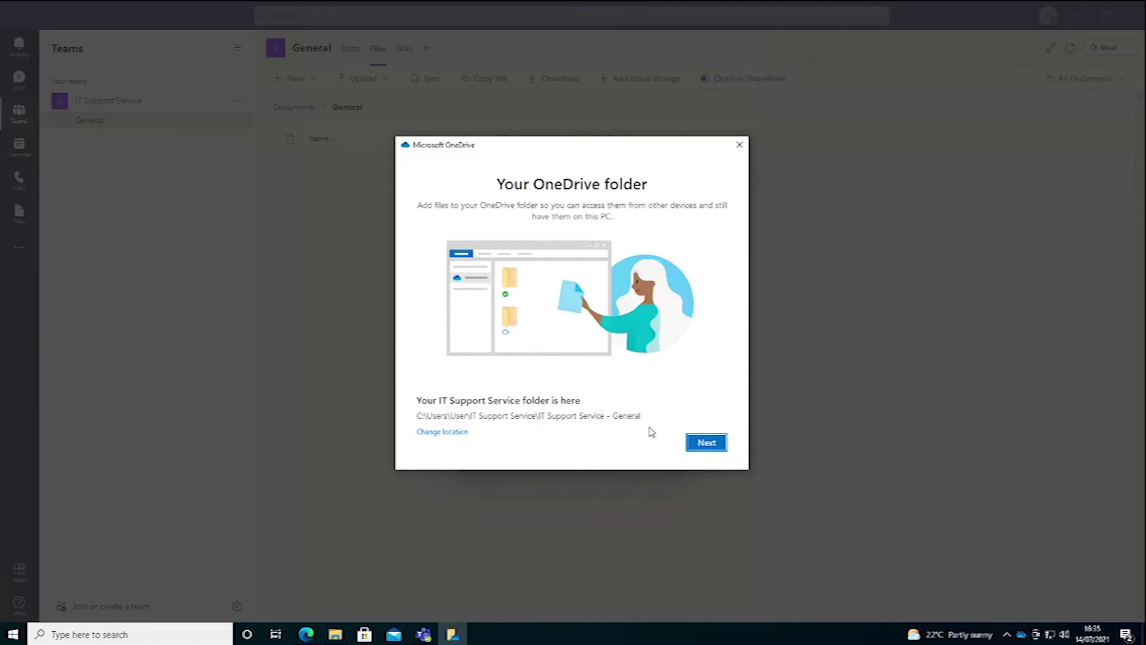
left_click(711, 444)
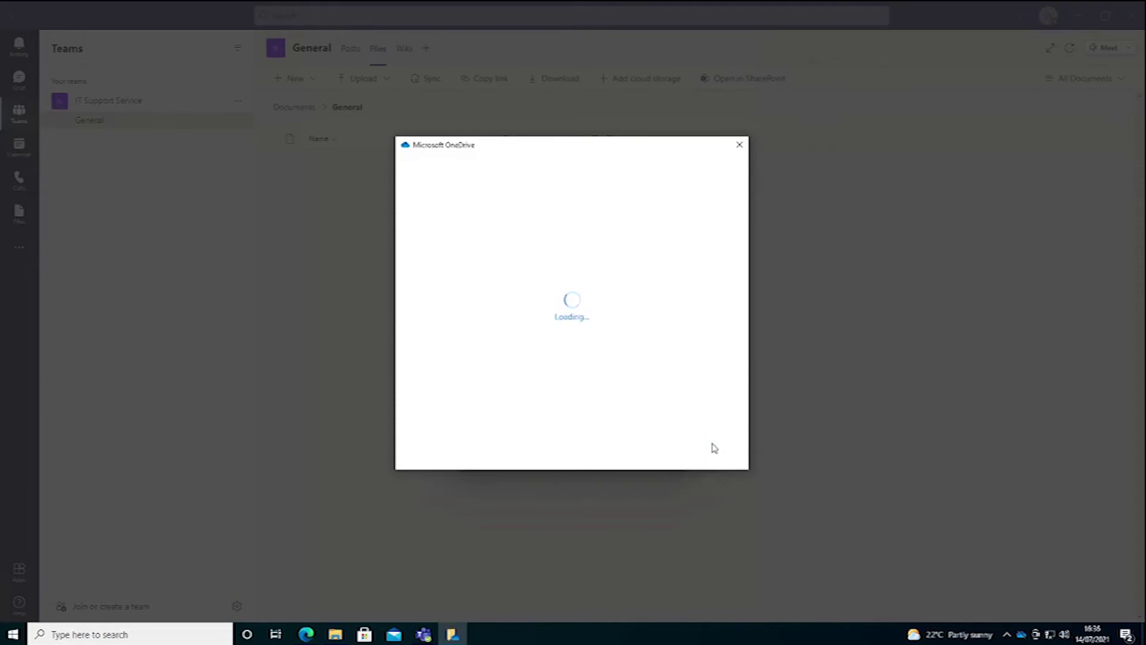
left_click(712, 444)
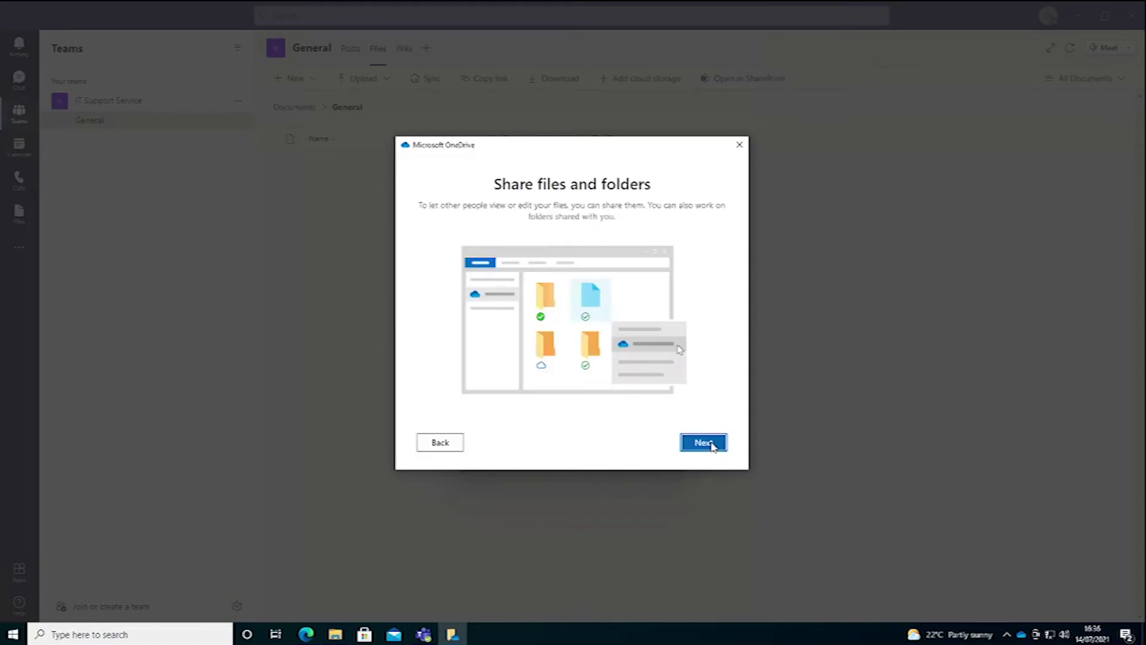
left_click(711, 444)
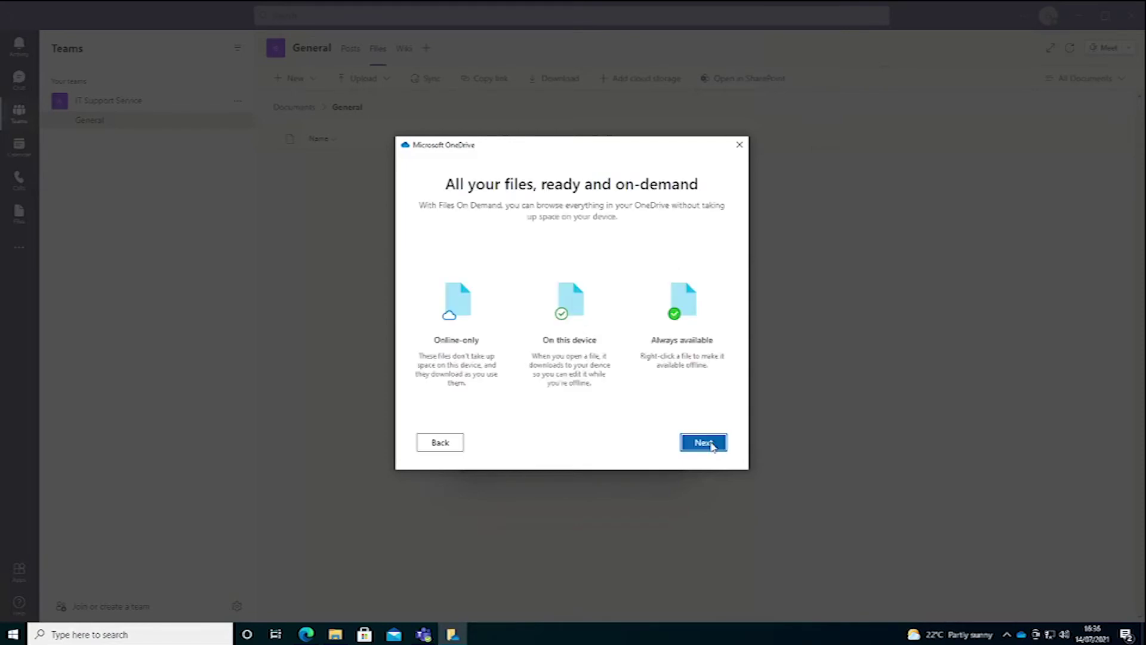
left_click(712, 445)
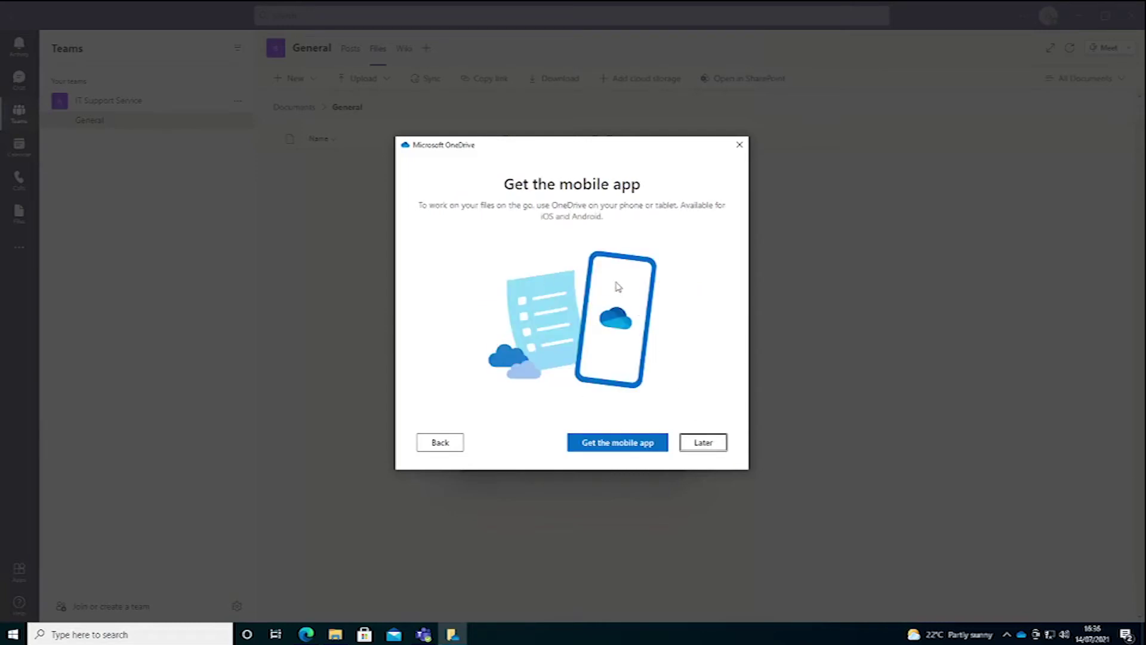
left_click(705, 445)
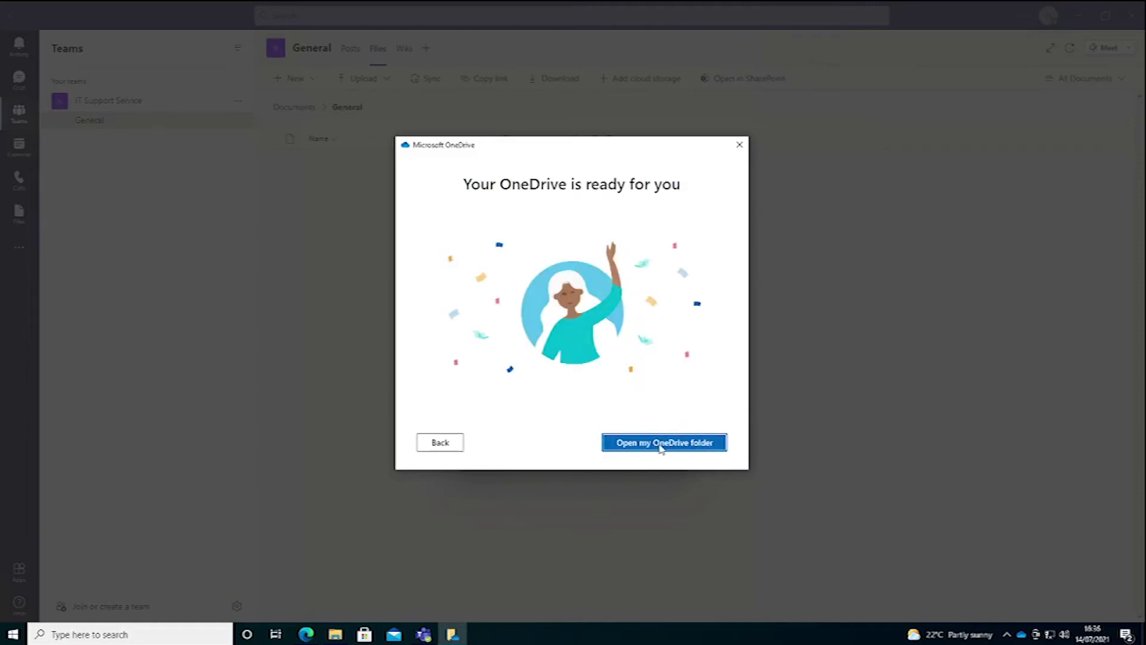
left_click(661, 445)
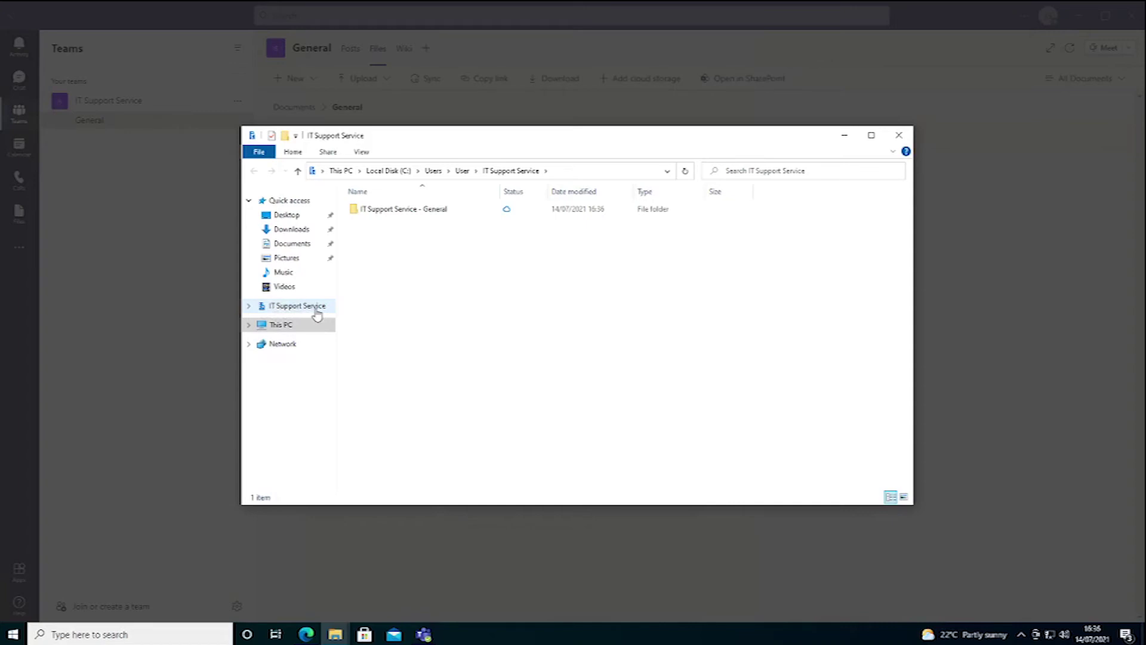
Step: Open the IT Support Service - General folder and create a new text document in it
left_click(249, 307)
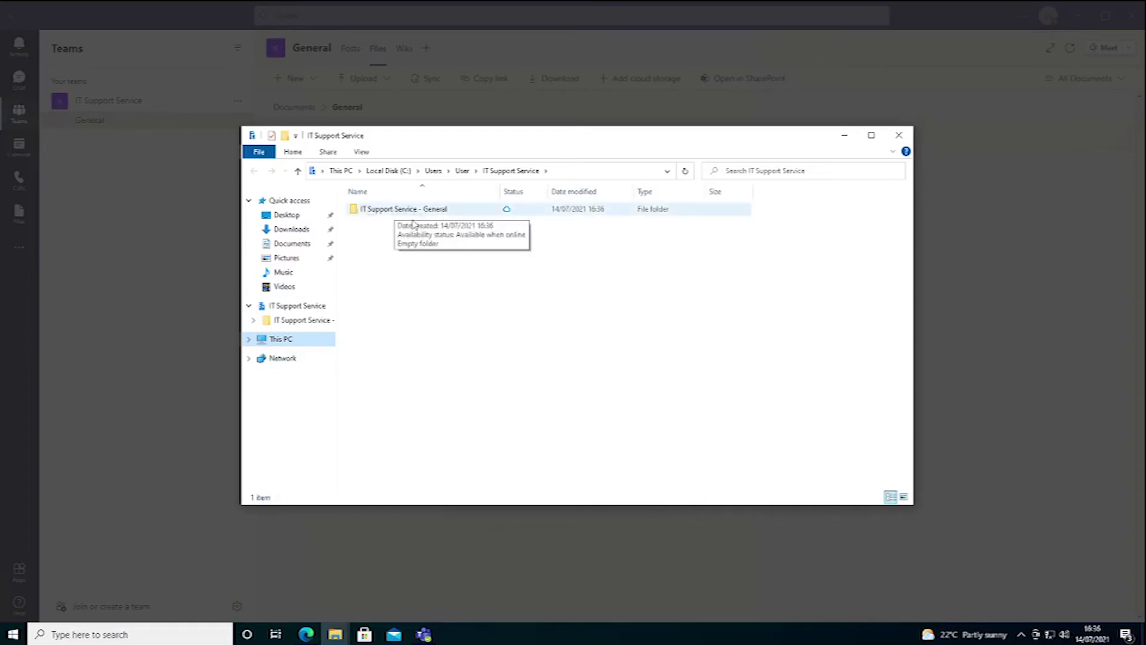
left_click(302, 323)
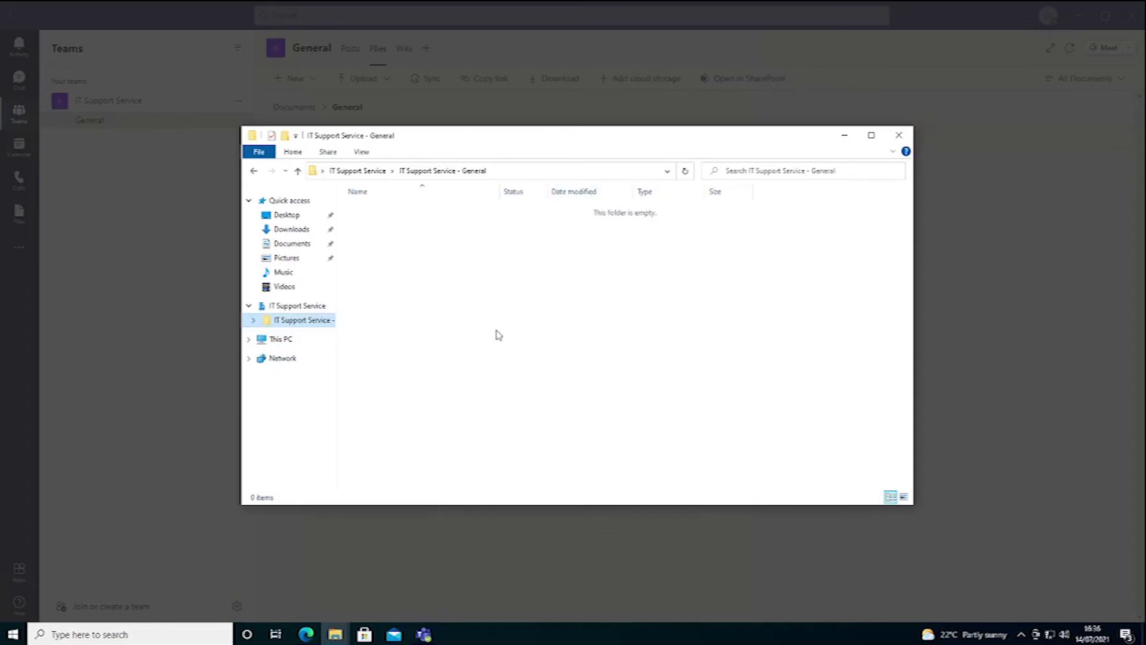
right_click(385, 241)
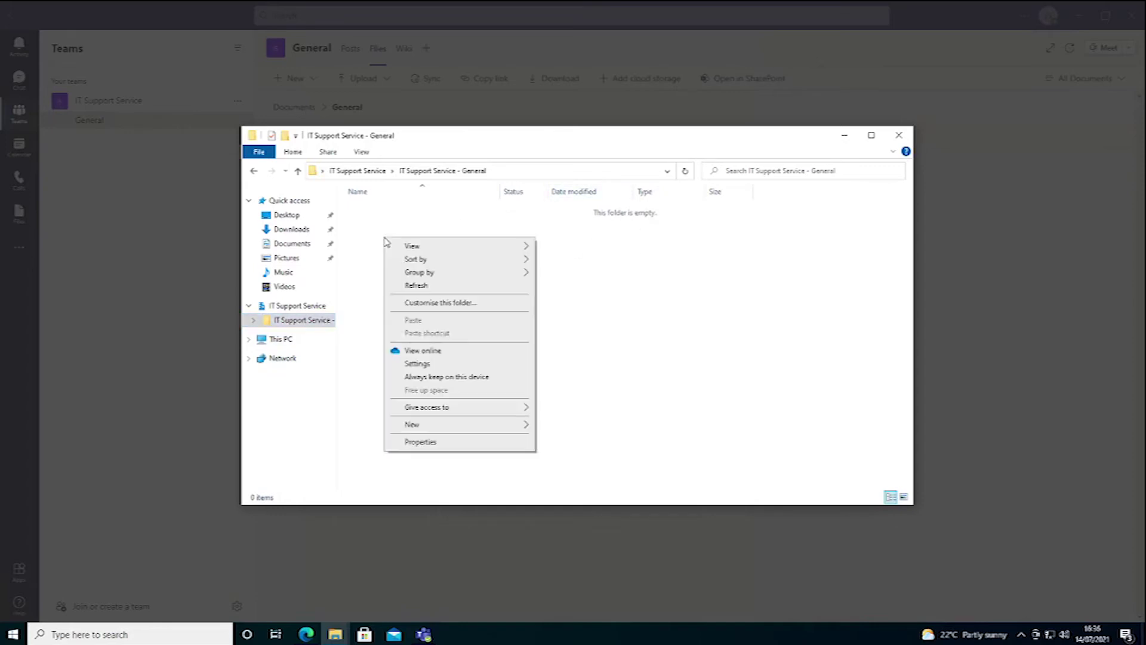
mouse_move(423, 429)
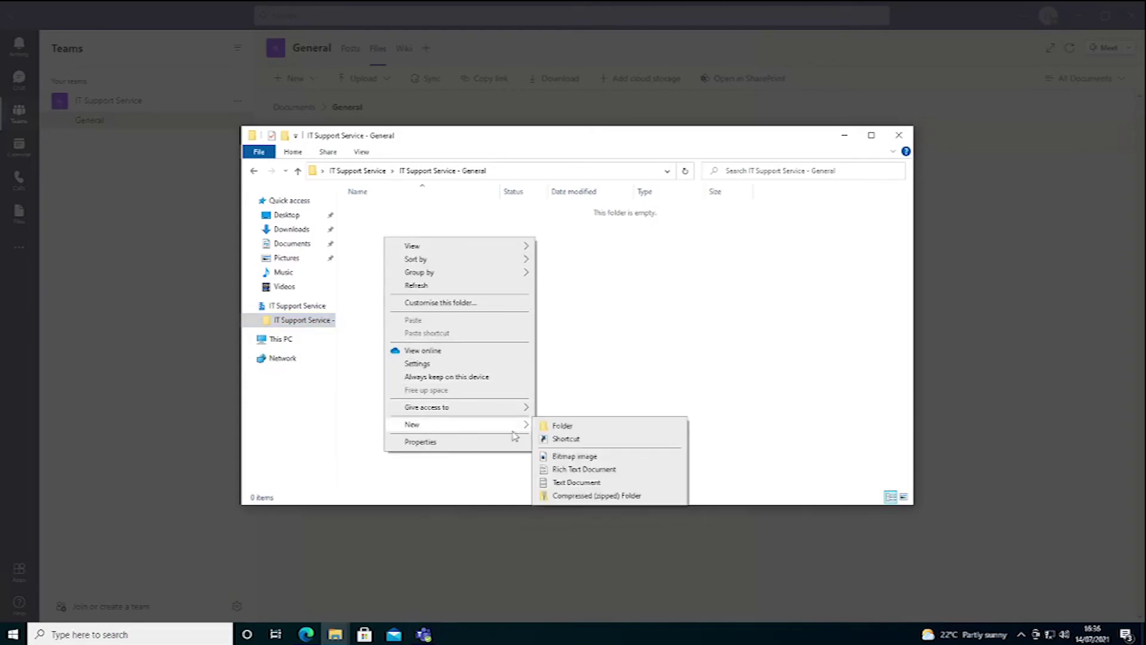
left_click(564, 484)
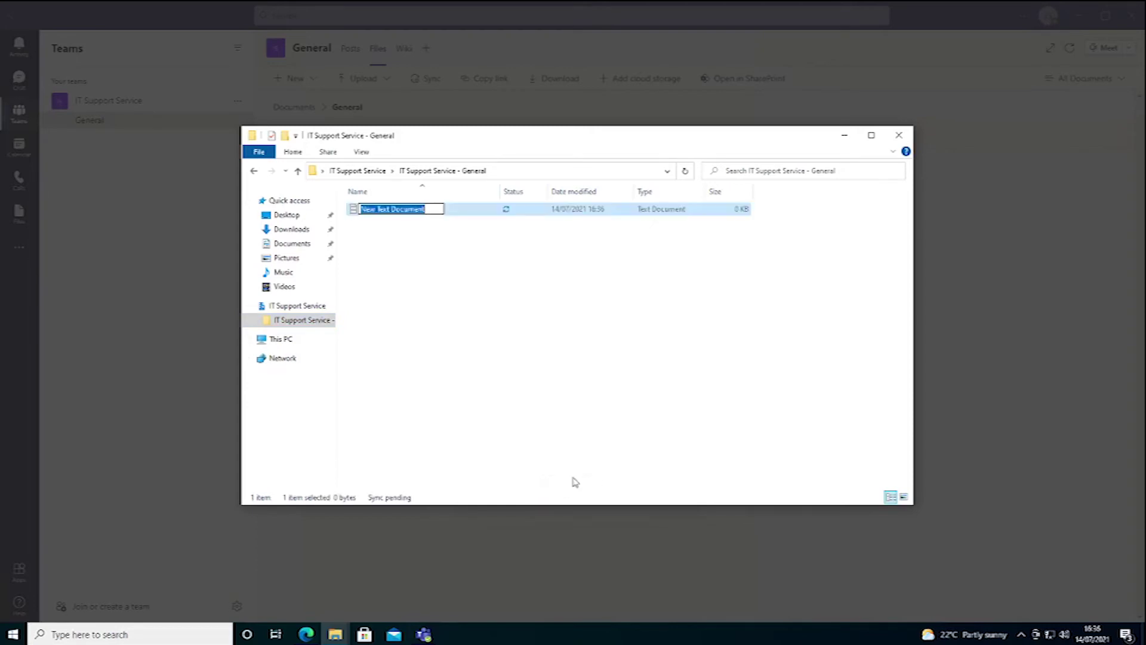
Step: Name the document Test, write 'Hello!' in it, and save and close it
type("Test")
key("Return")
key("Return")
type("Hello!")
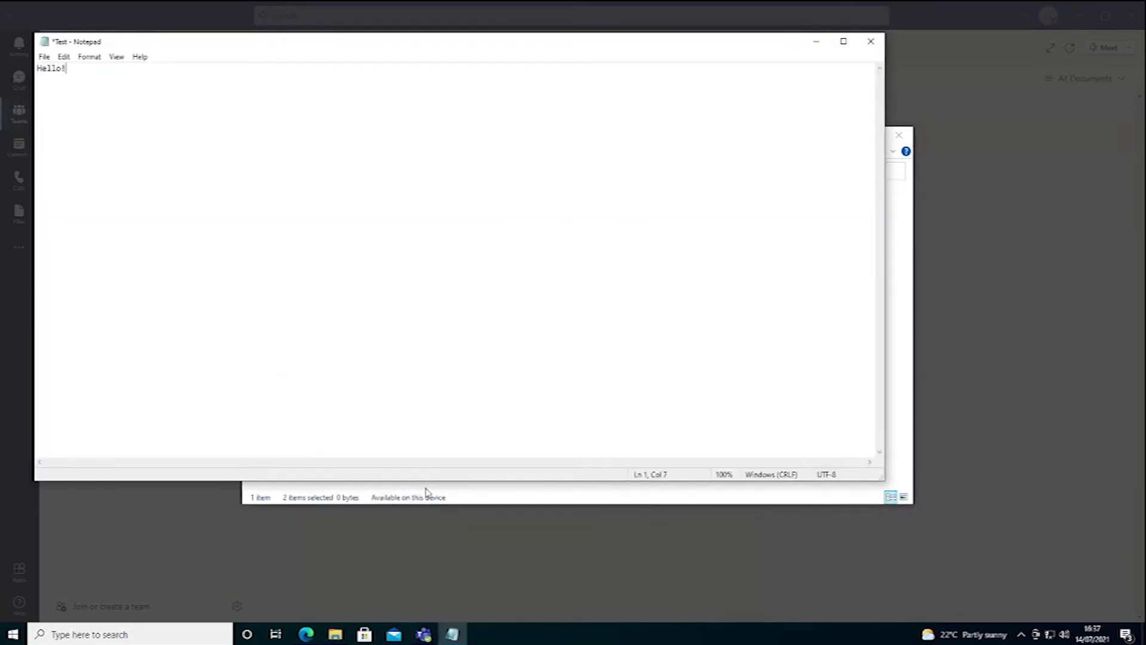
left_click(44, 57)
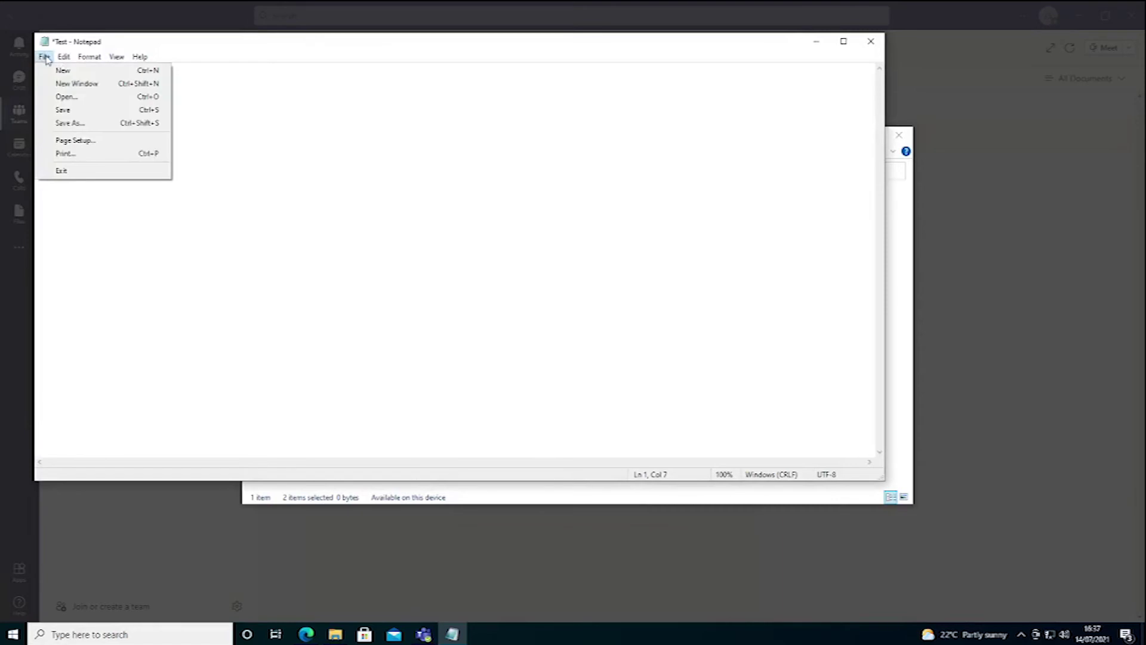
left_click(63, 110)
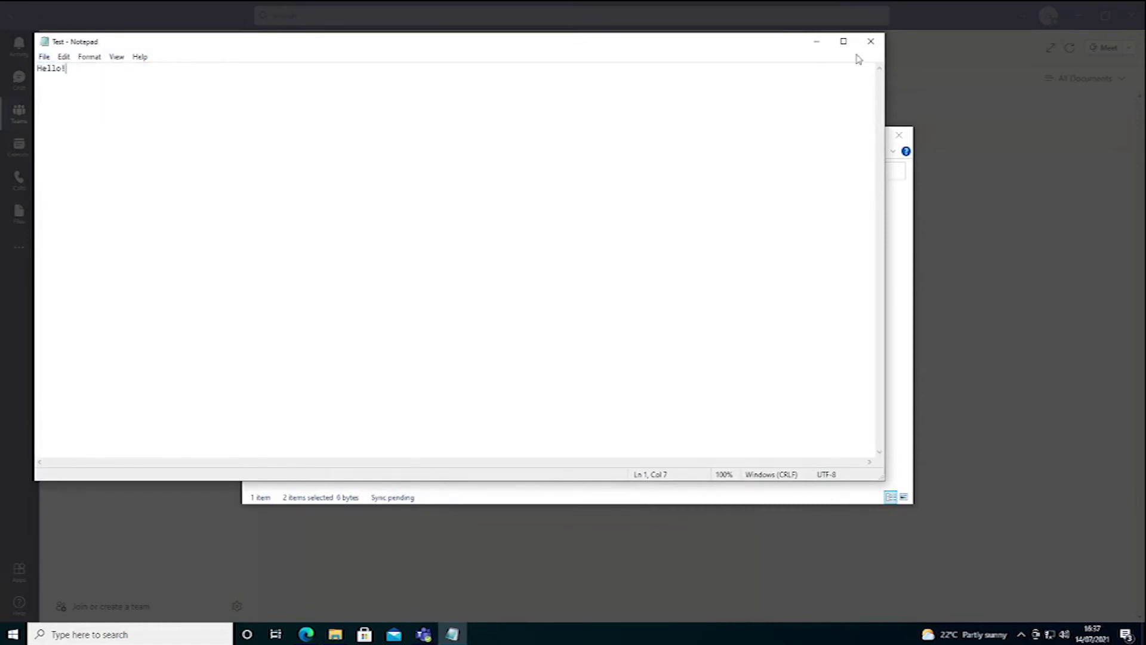
left_click(871, 41)
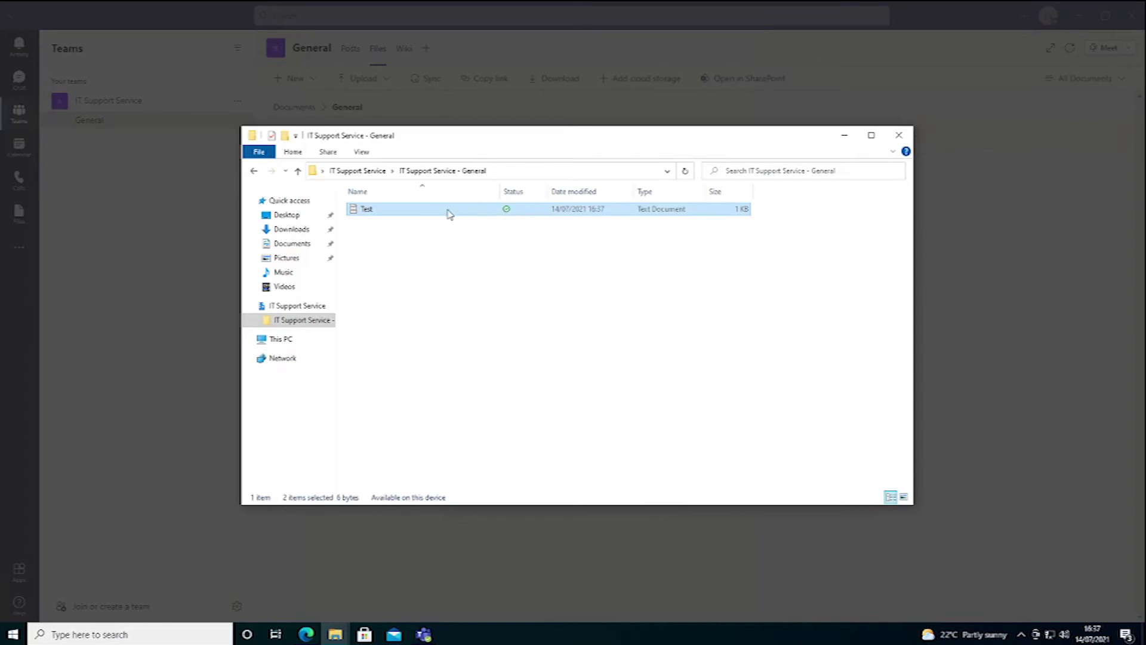
Step: Use Free up space on the Test text document so it stays online-only
mouse_move(513, 213)
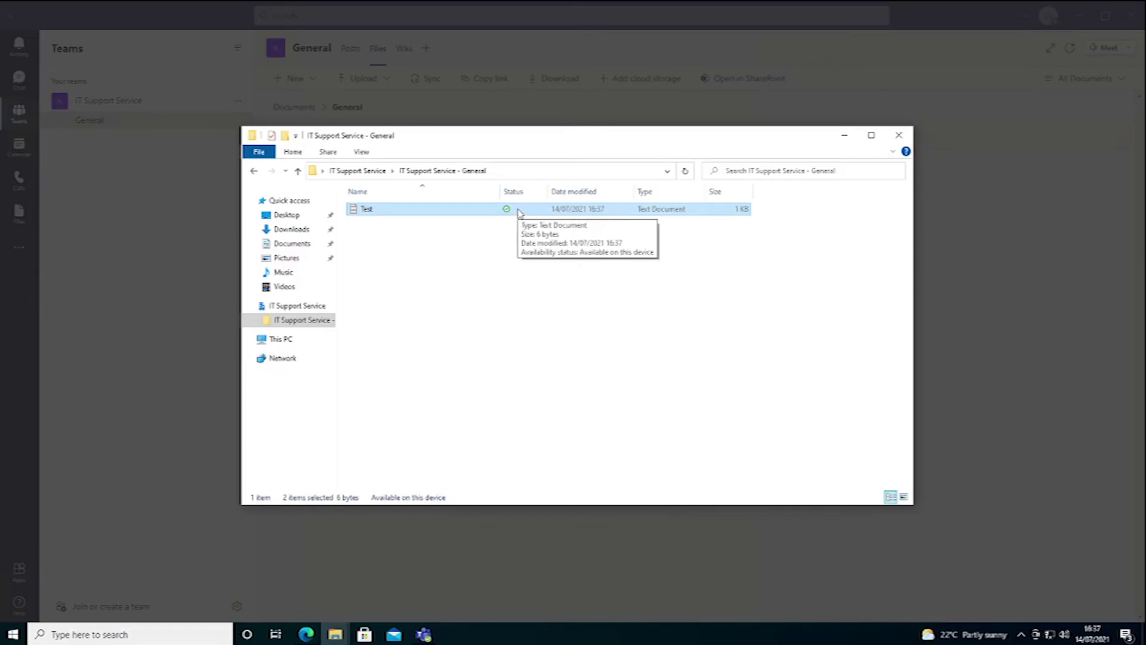
right_click(366, 212)
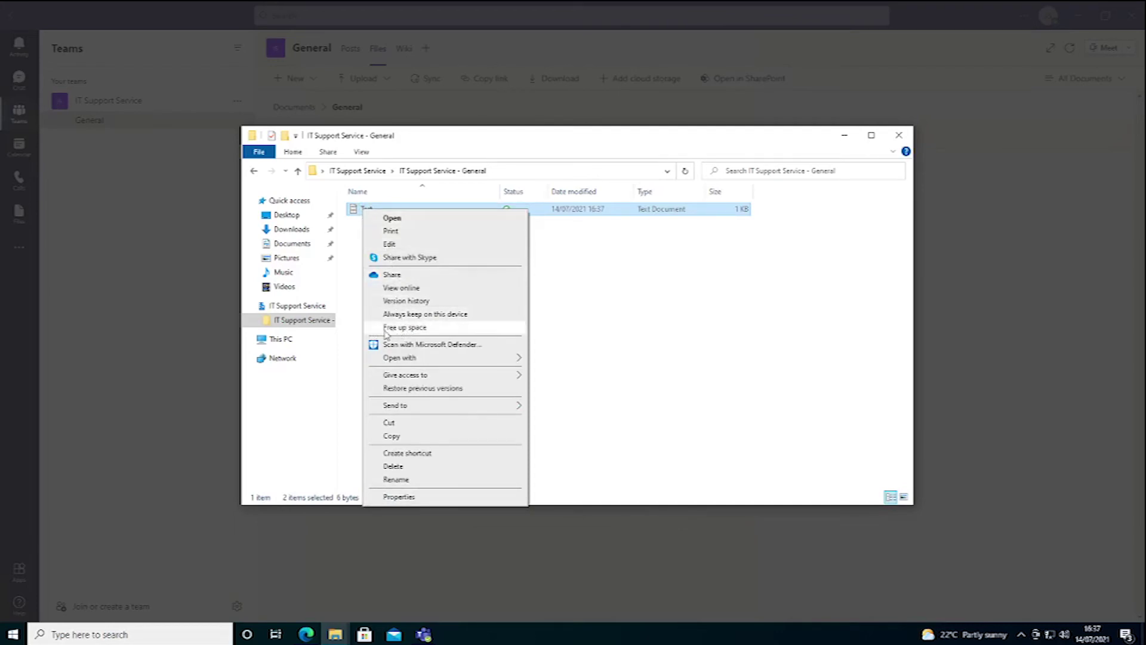
left_click(405, 329)
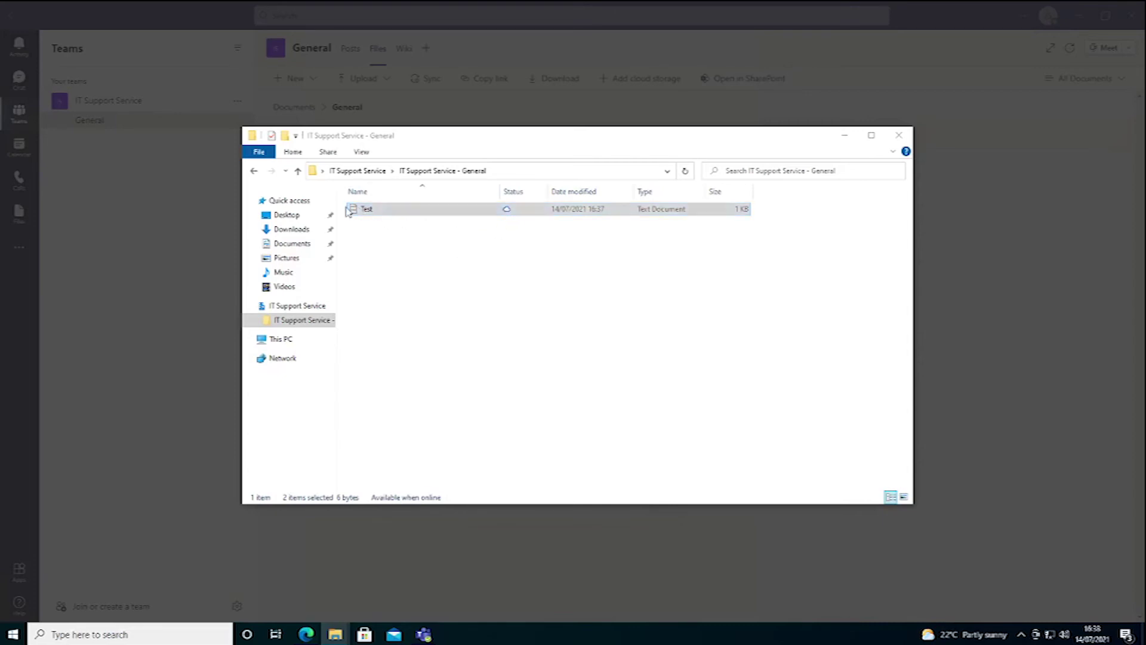
Step: Open Test in Notepad to confirm it still reads 'Hello!', then close it
double_click(367, 214)
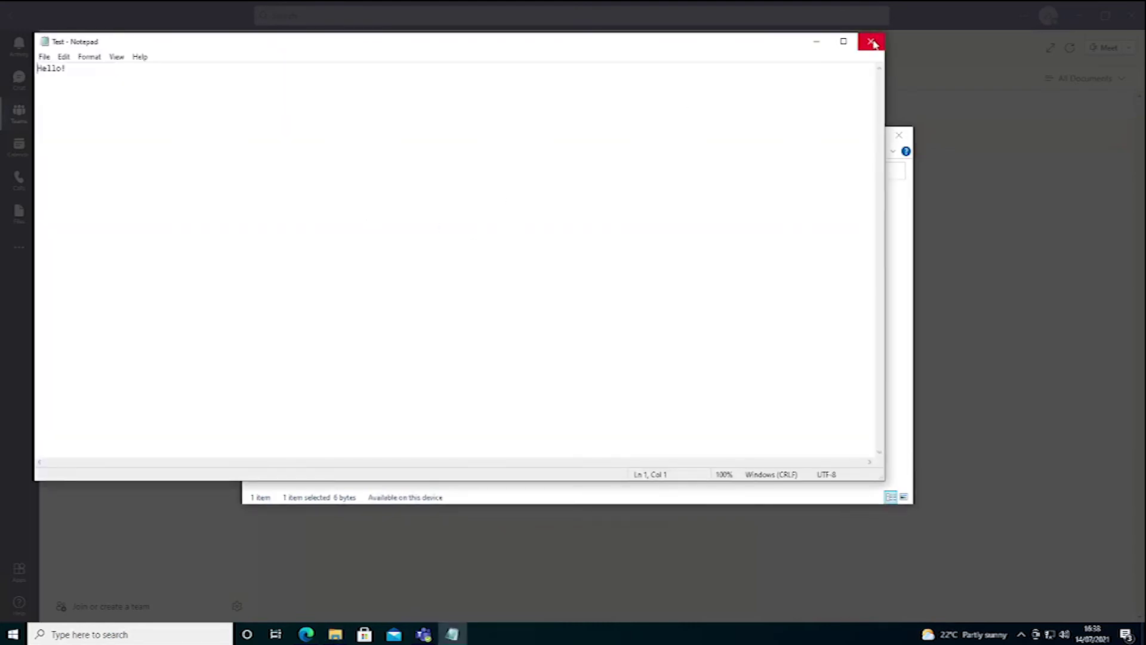
left_click(871, 41)
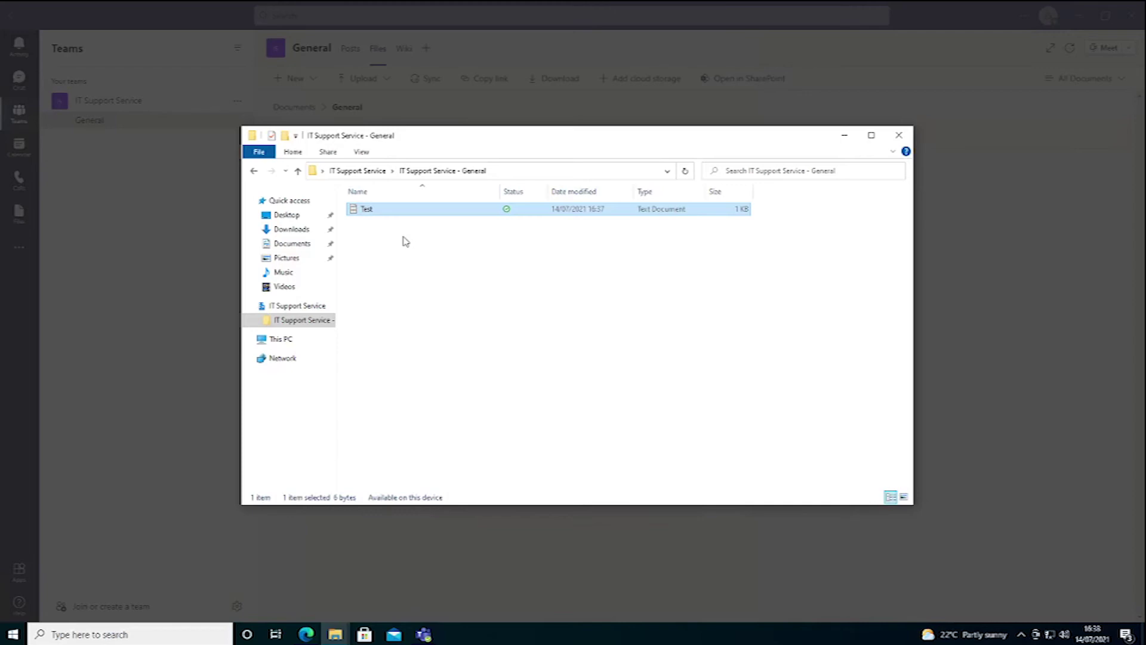
Step: Use Free up space to make Test online-only again, then close File Explorer
right_click(365, 214)
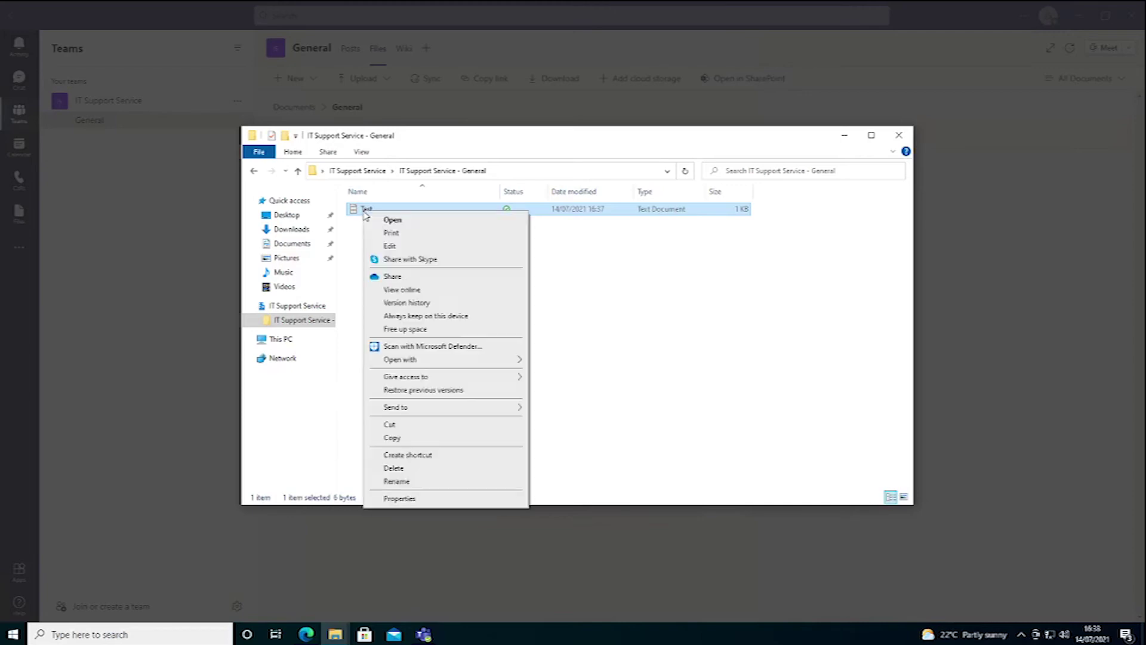
left_click(404, 330)
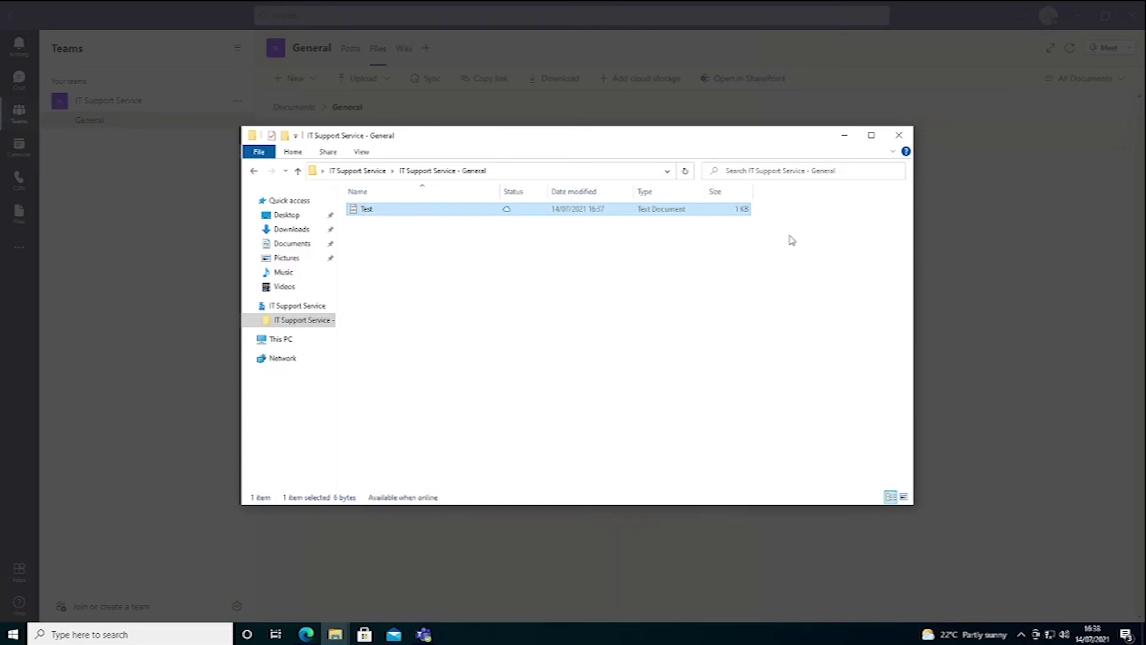
left_click(900, 139)
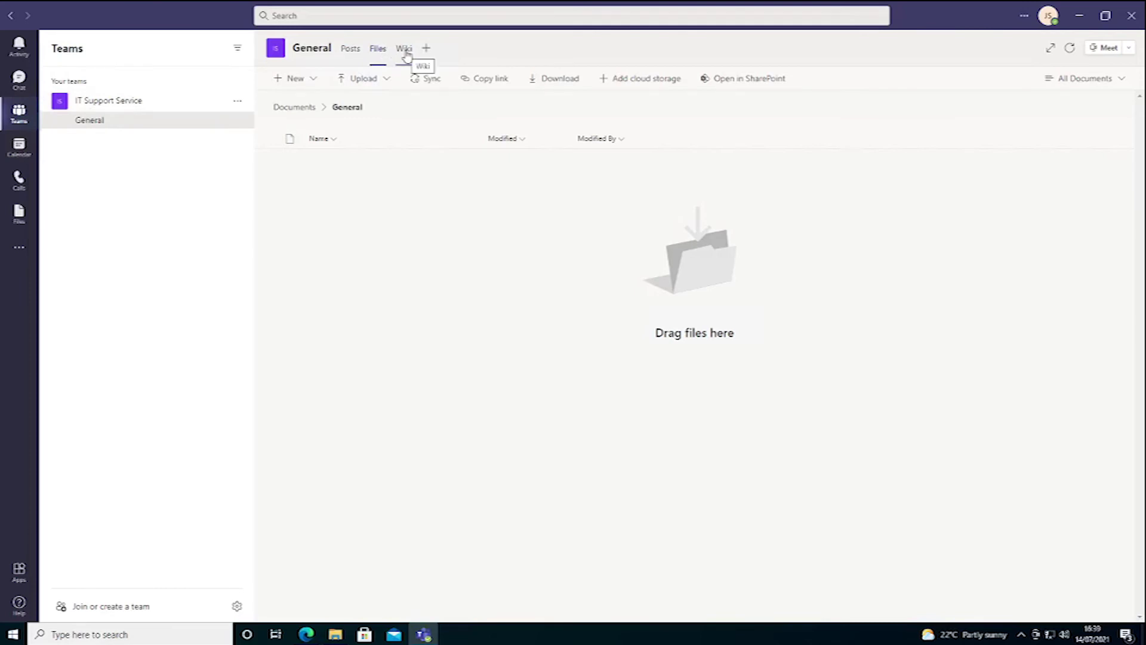
Step: Refresh the General channel Files library and open Test.txt to confirm it reads 'Hello!'
left_click(406, 53)
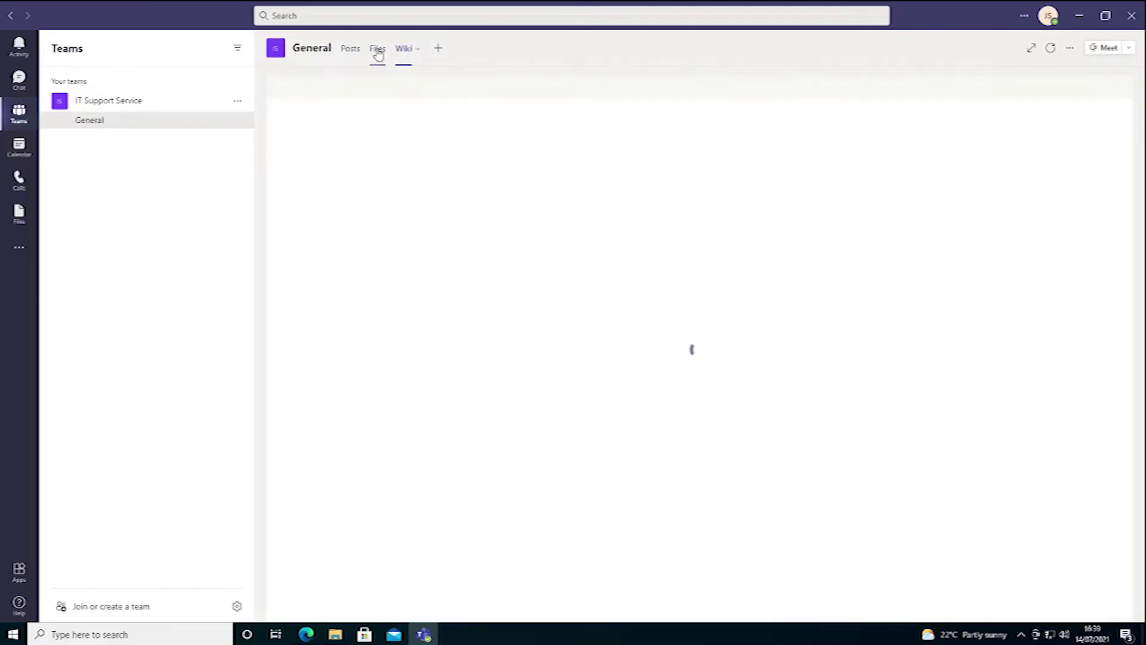
left_click(378, 53)
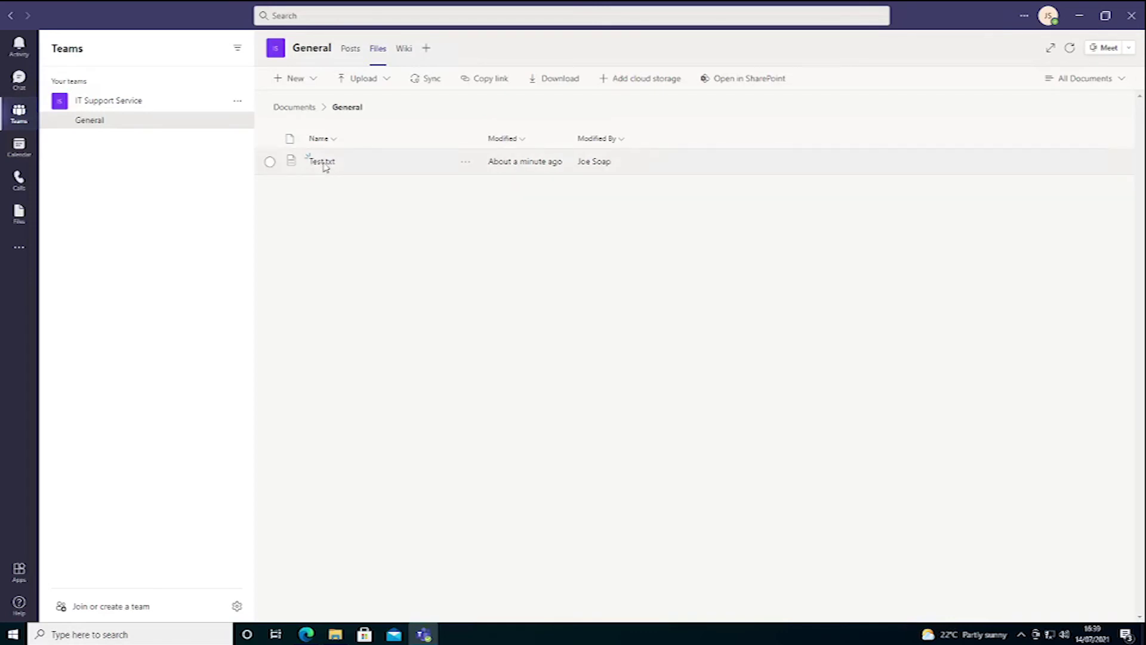
left_click(323, 163)
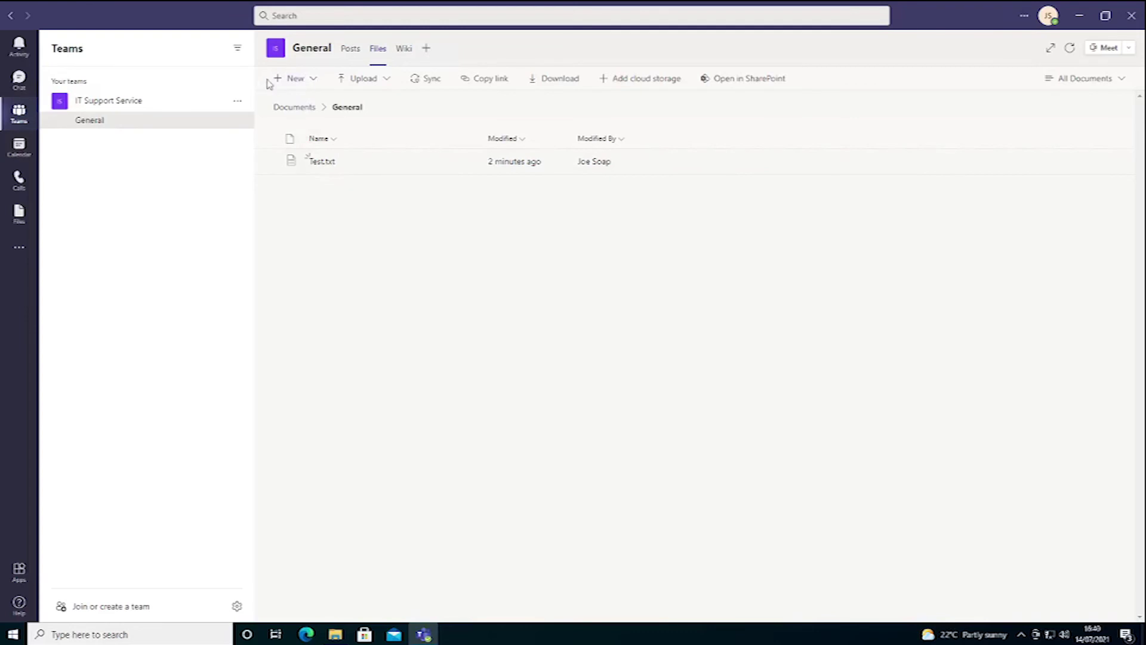
Step: Create a new Word document named 'Test 2' in the General channel files
left_click(311, 80)
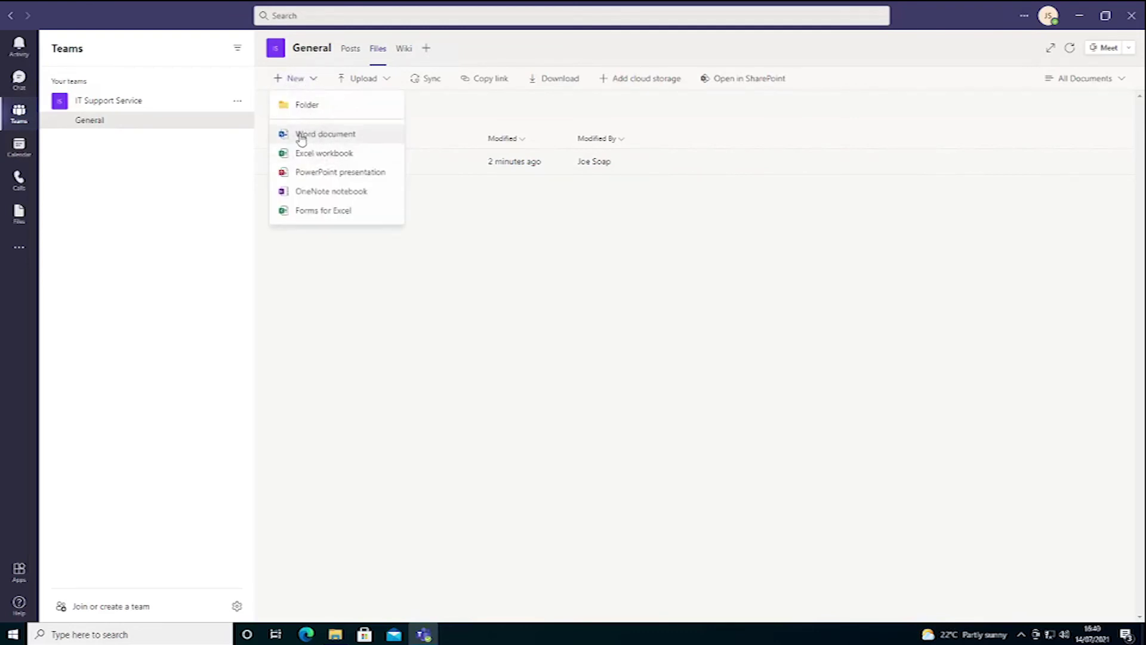
left_click(327, 134)
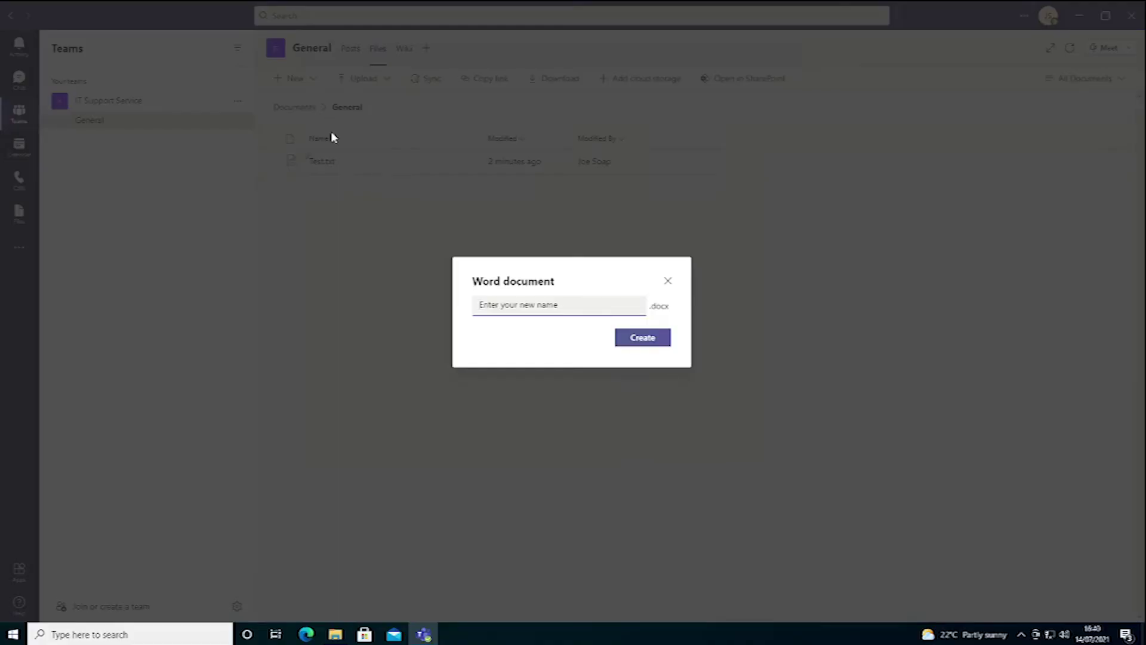
type("Test 2")
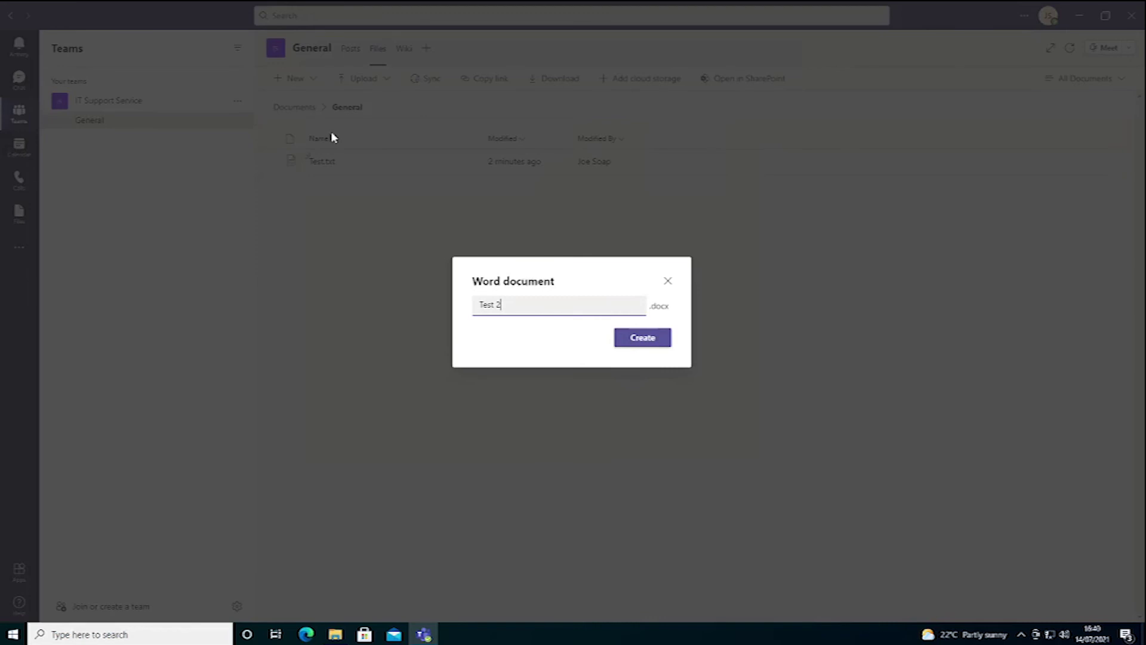
left_click(649, 339)
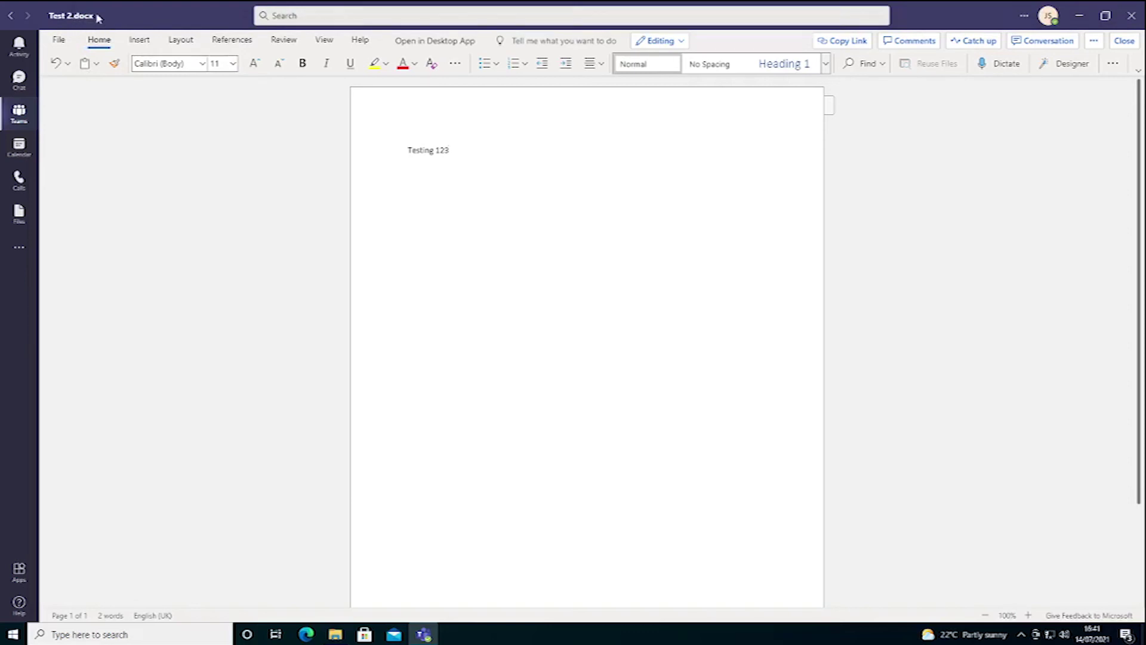
Step: Look at the File options, then close Test 2.docx to return to the channel file list
left_click(60, 41)
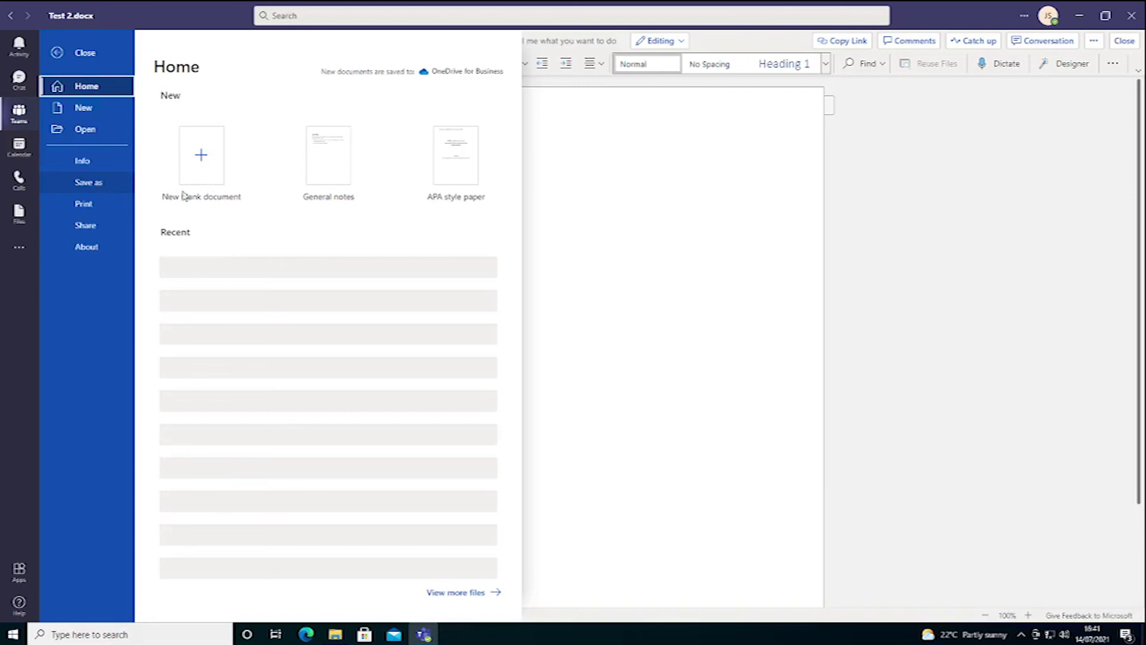
left_click(680, 250)
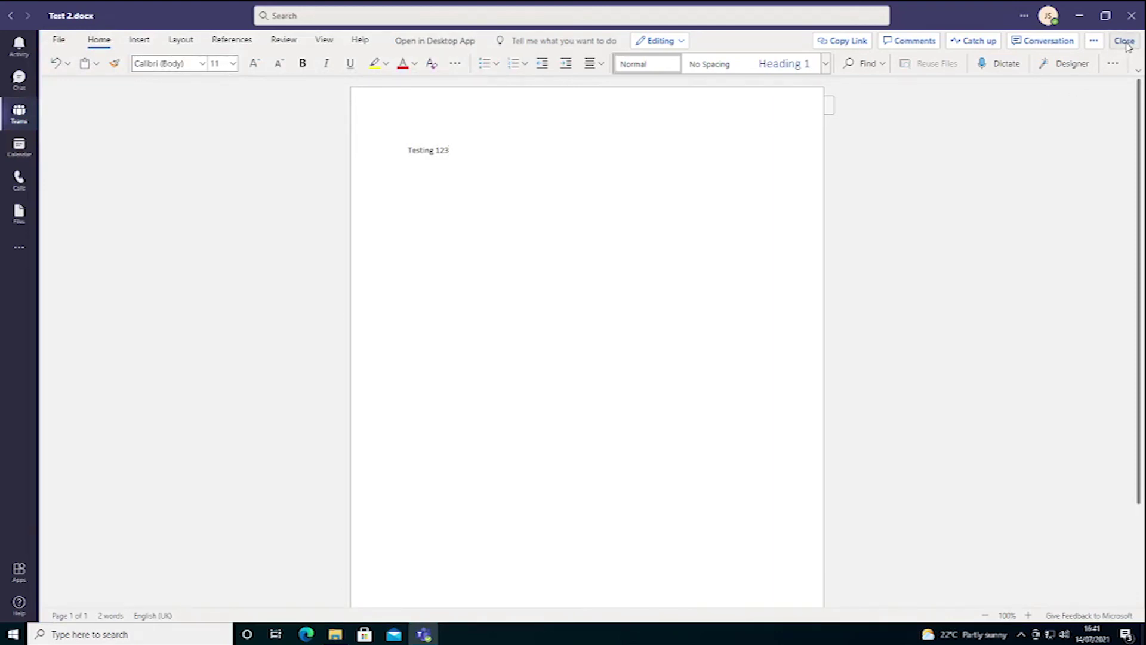
left_click(1126, 41)
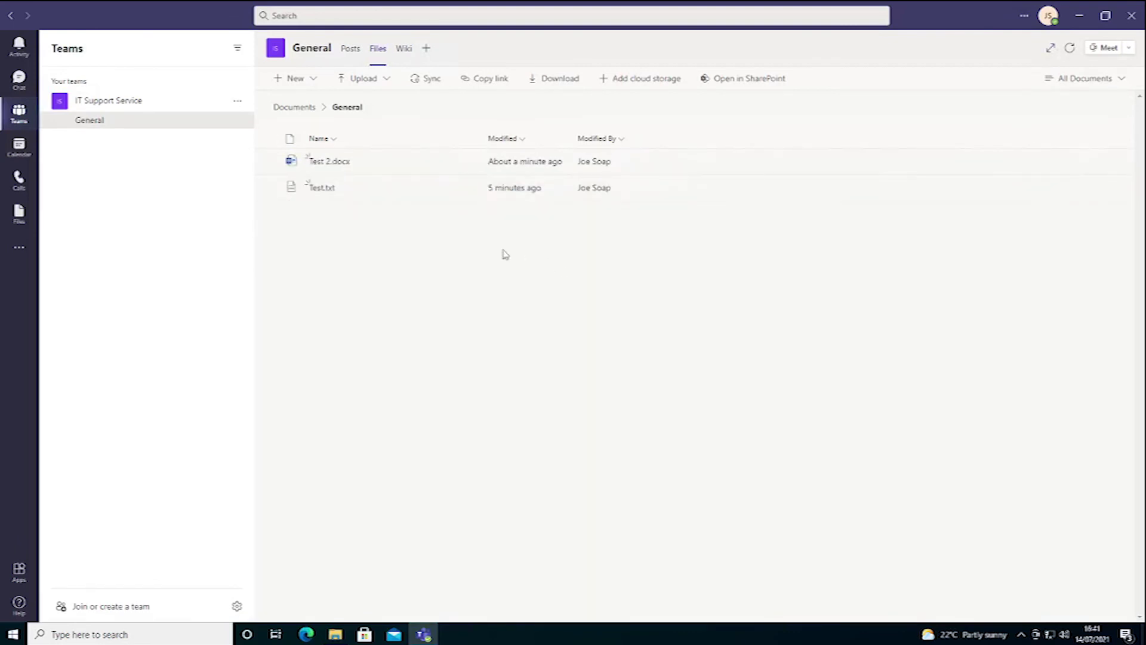
Step: Add the line 'sdfsdfs' below Testing 123 in Test 2.docx, close it, then open File Explorer
left_click(330, 162)
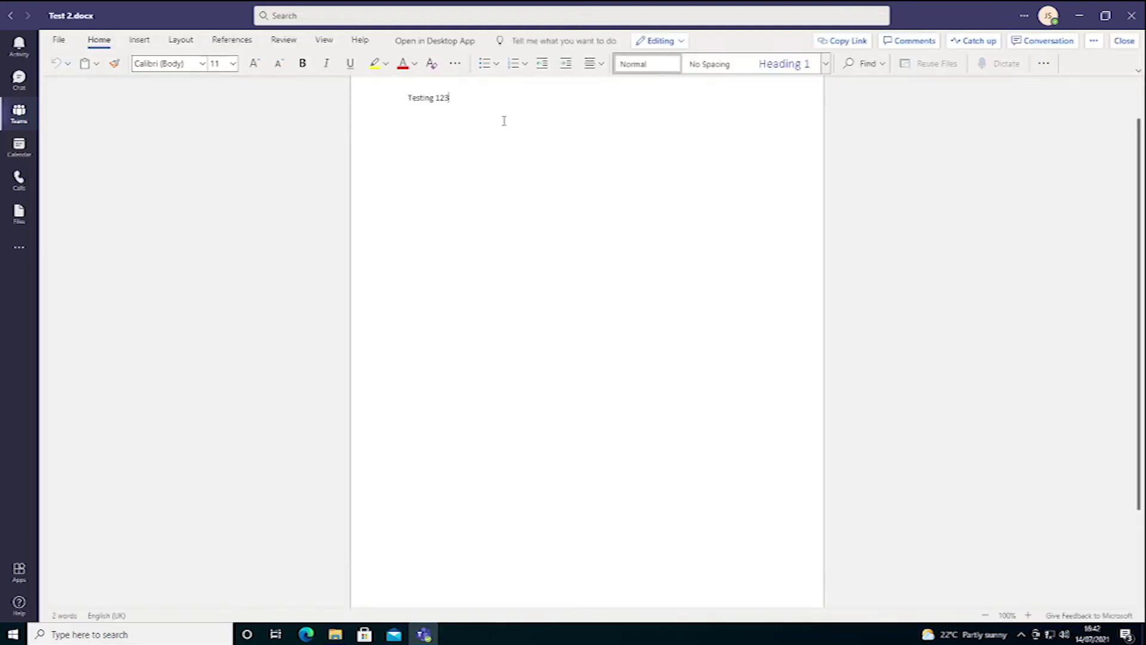
key("Return")
type("sdfsdfs")
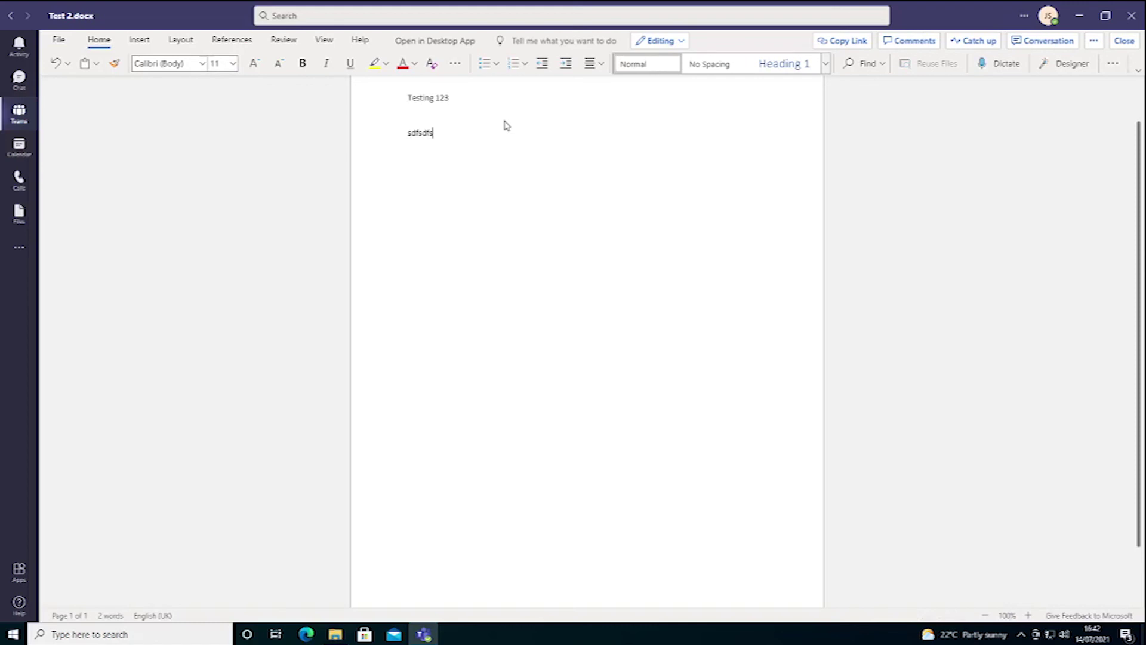
left_click(1124, 47)
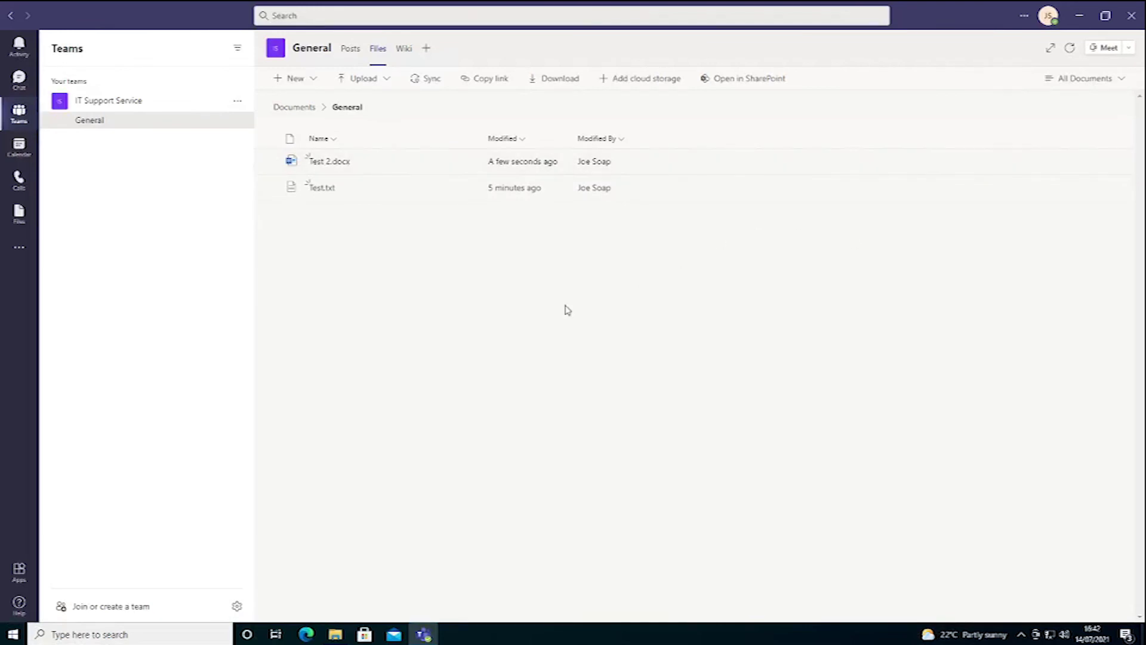
left_click(336, 634)
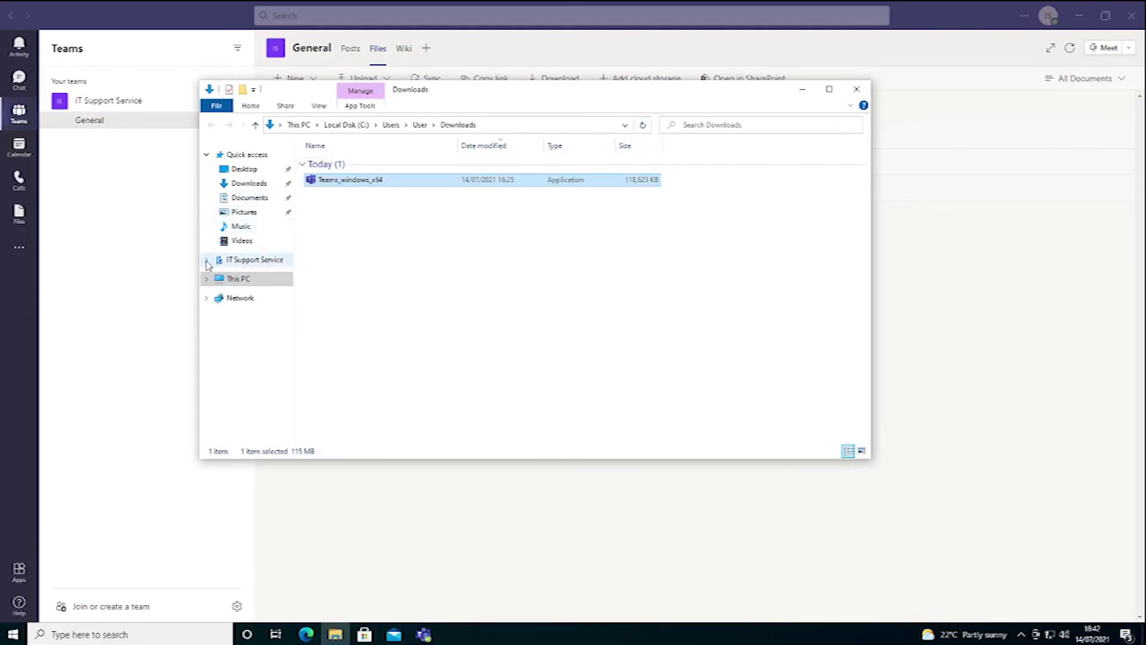
Step: Create a folder named 'Folder 1' in the synced IT Support Service - General folder
left_click(207, 260)
left_click(232, 274)
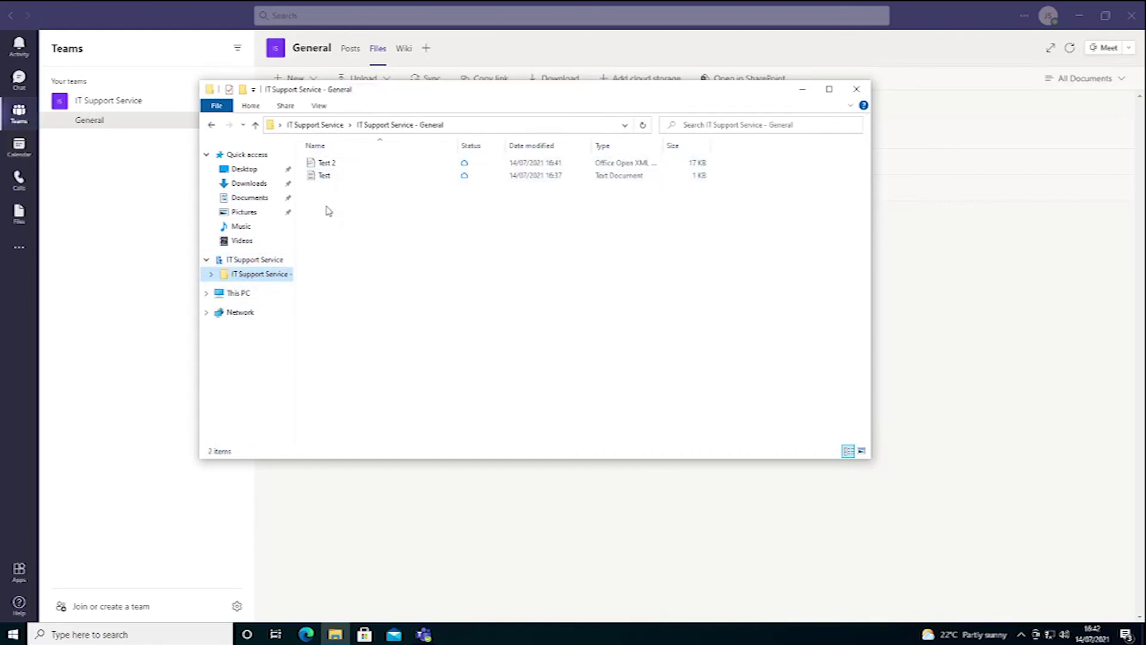
right_click(327, 209)
mouse_move(377, 410)
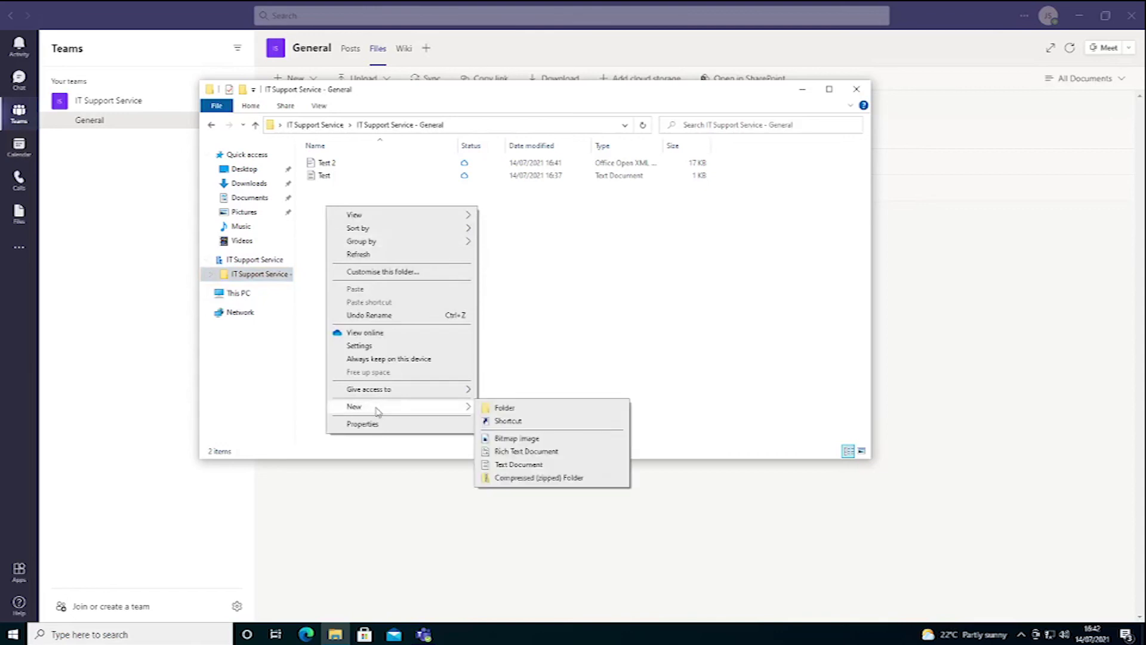
left_click(500, 405)
type("Folder 1")
key("Return")
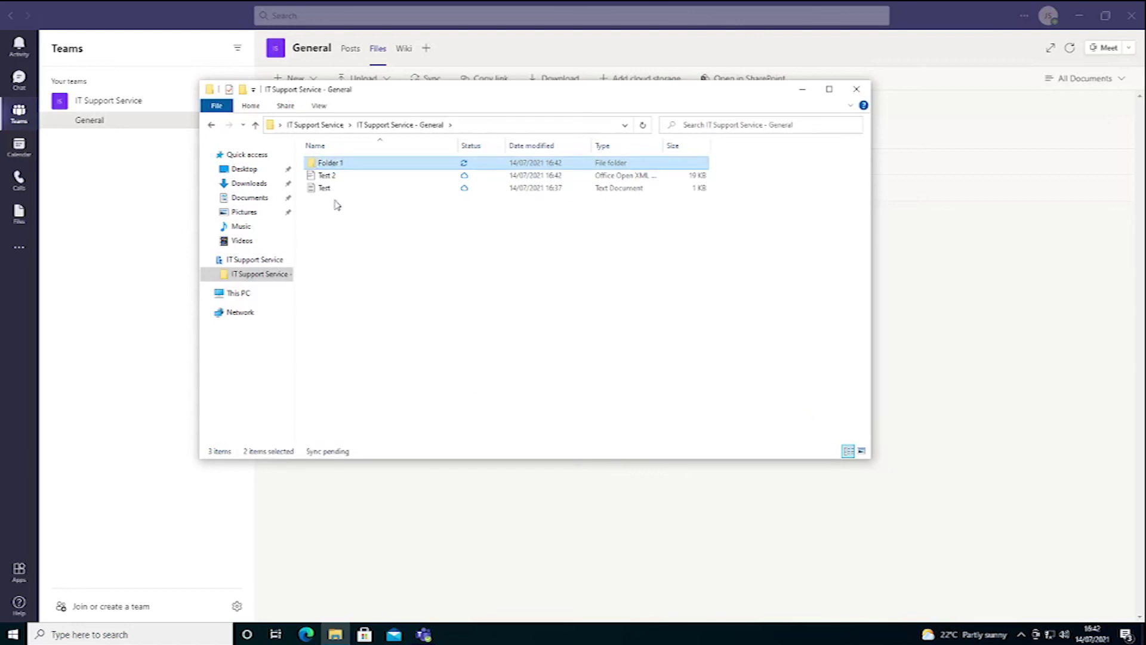
Step: Move Test 2 into Folder 1 and switch back to Teams
left_click(329, 179)
left_click_drag(329, 179, 332, 166)
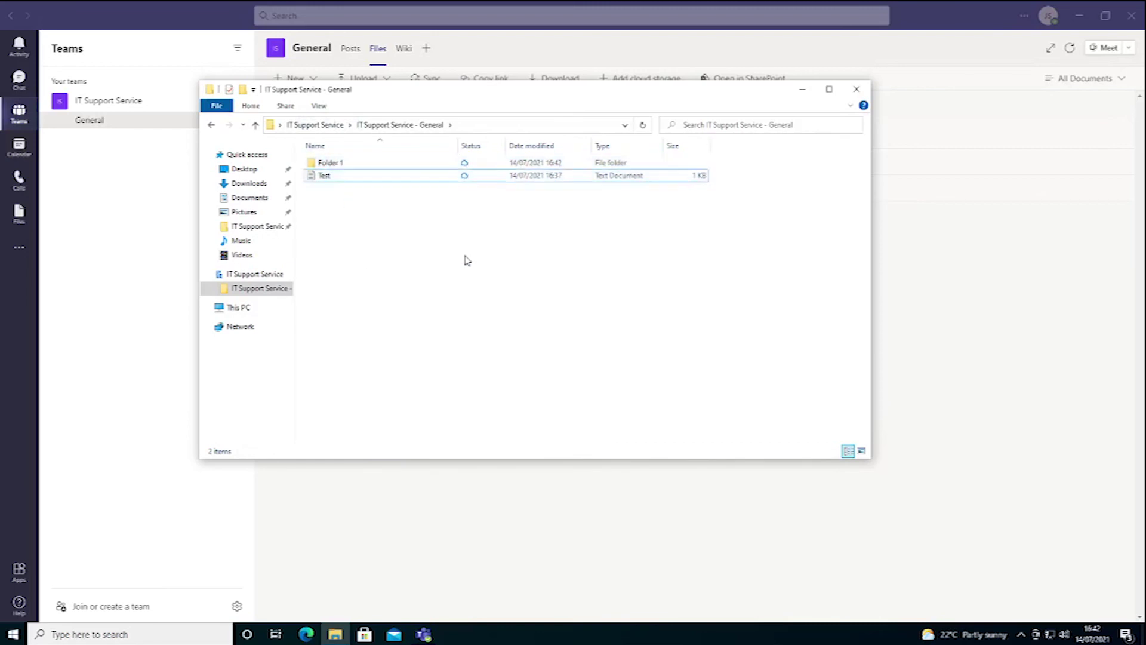
left_click(1014, 275)
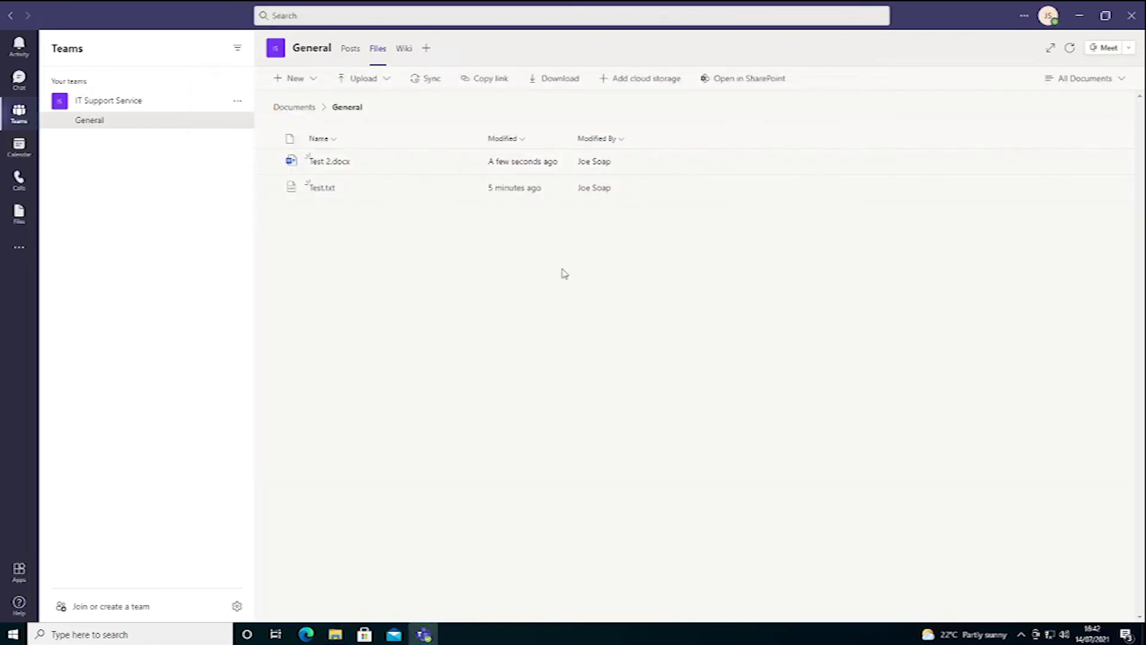
Step: Refresh the General Files library and open Folder 1 to confirm Test 2.docx is there
left_click(351, 50)
left_click(380, 52)
left_click(323, 161)
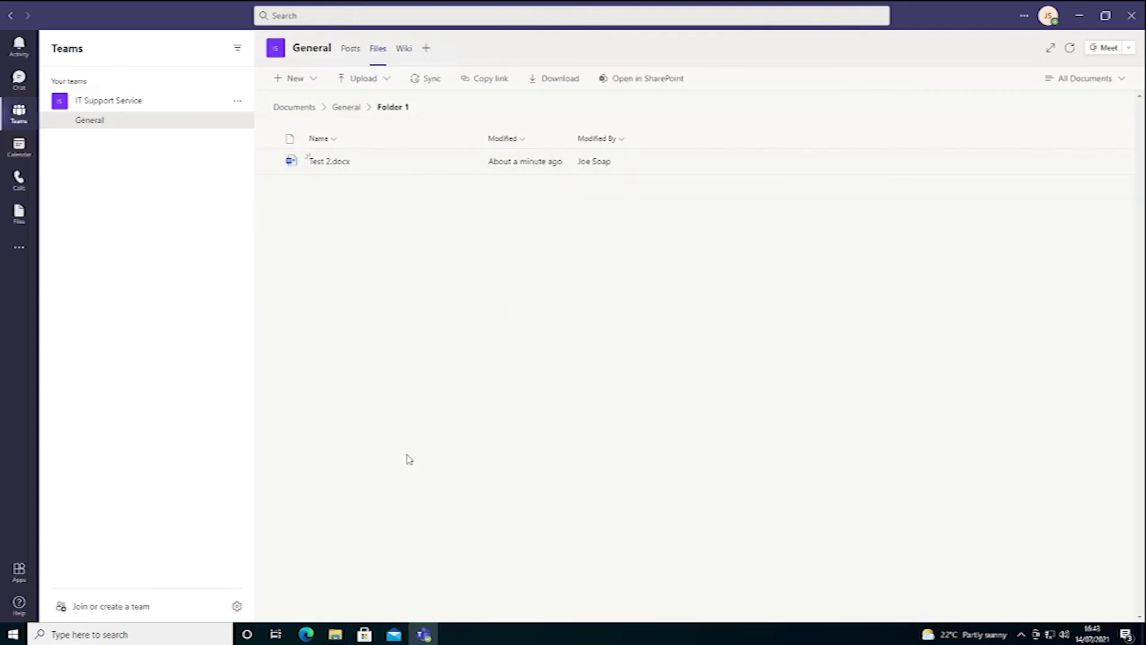
Step: Compare with the File Explorer folder, then check OneDrive's sync status
left_click(335, 635)
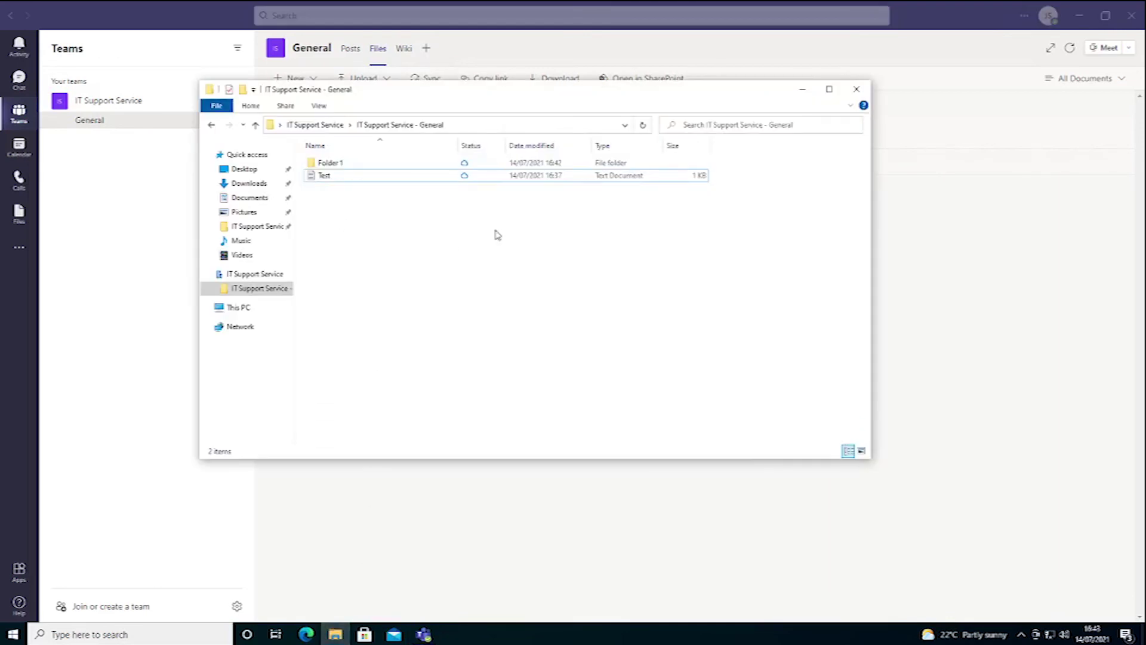
left_click(966, 273)
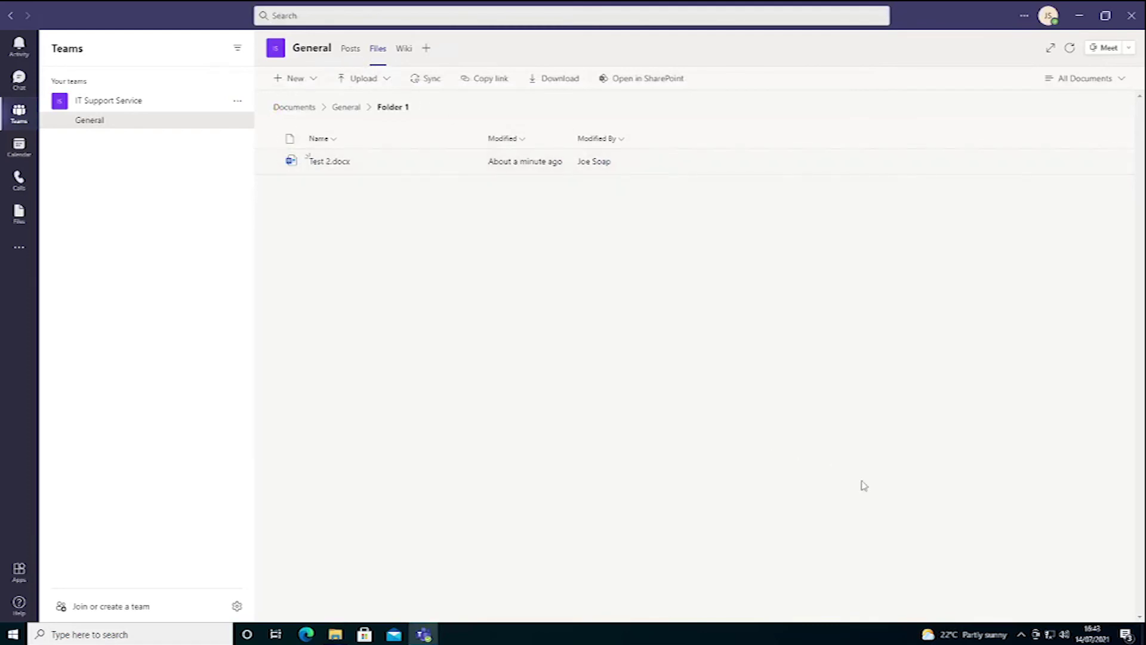
left_click(1022, 635)
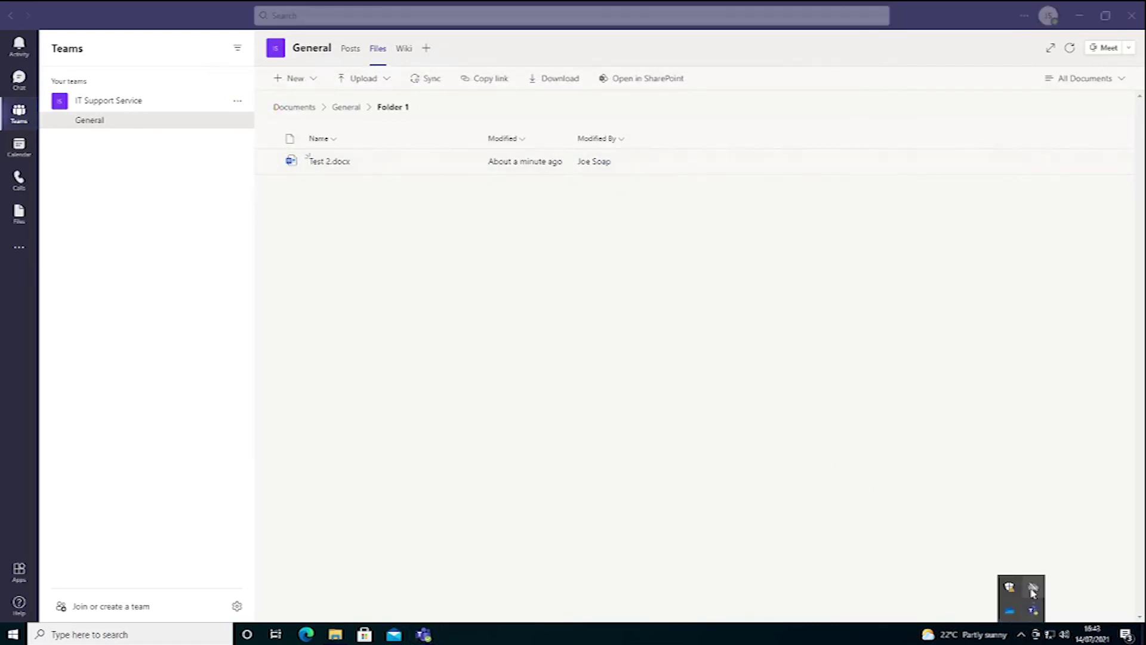